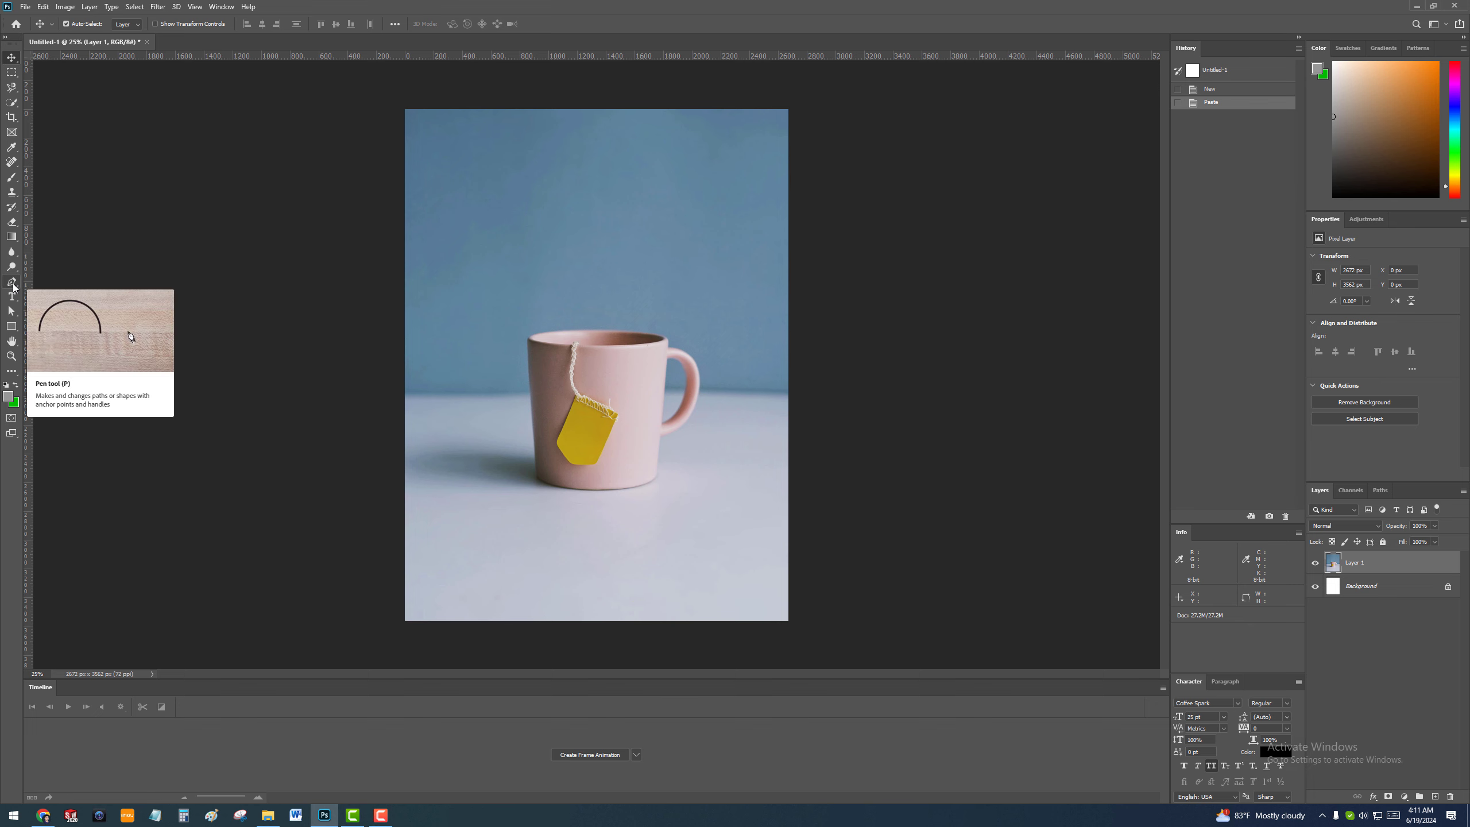
Activate the Pen tool and set its drawing mode to Path.
key("p")
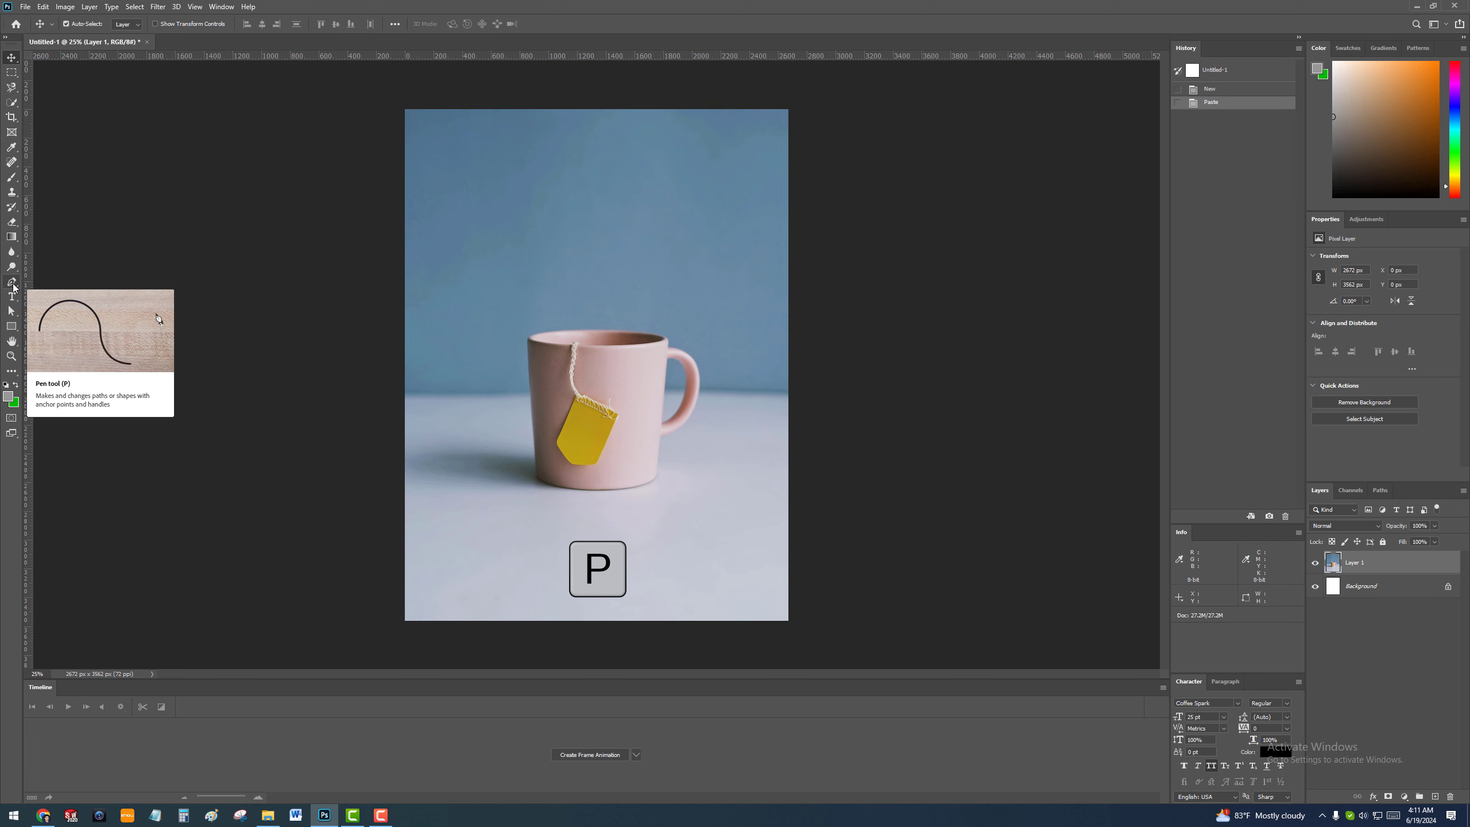
left_click(13, 285)
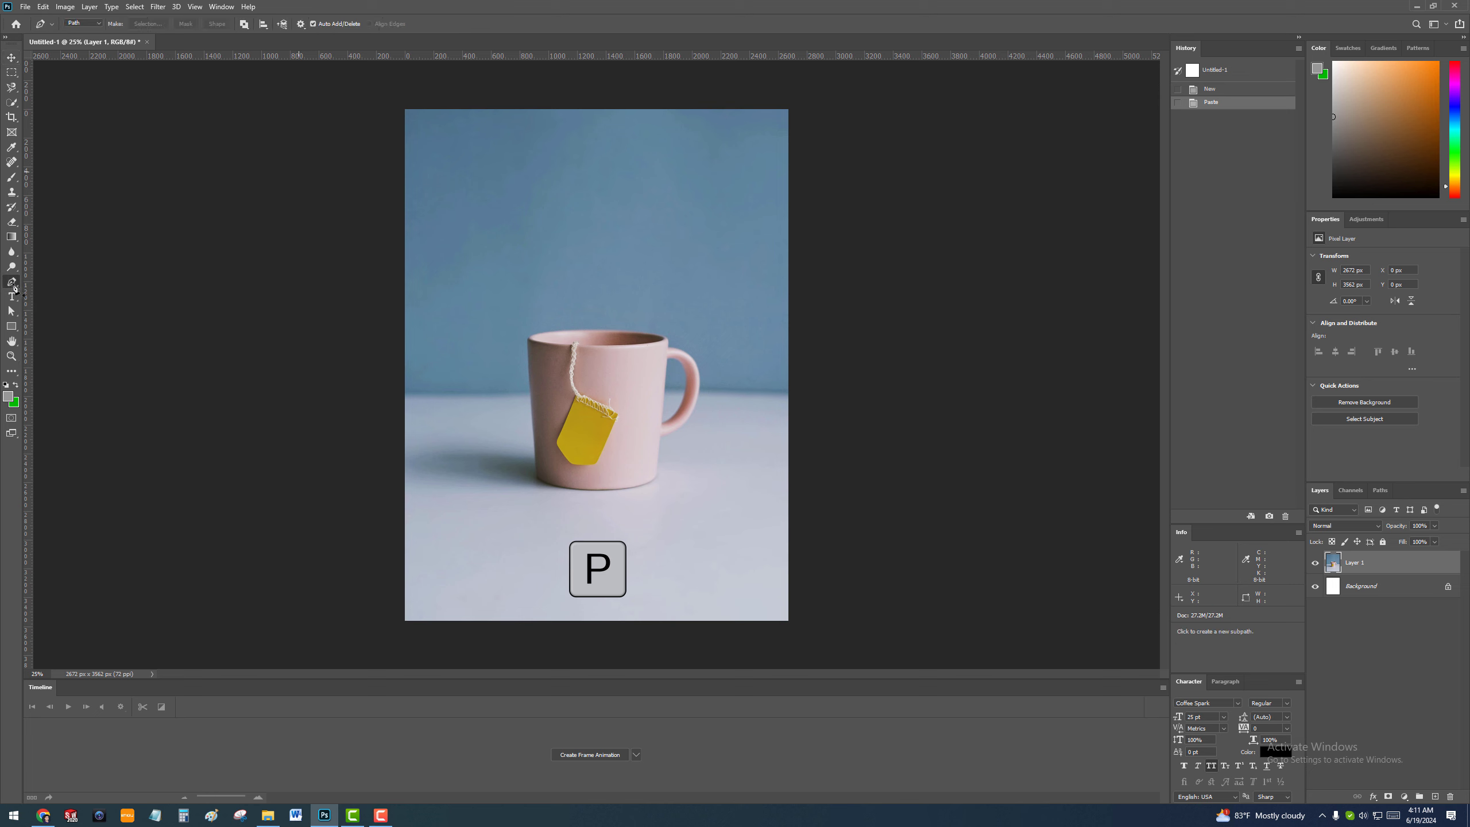
left_click(99, 24)
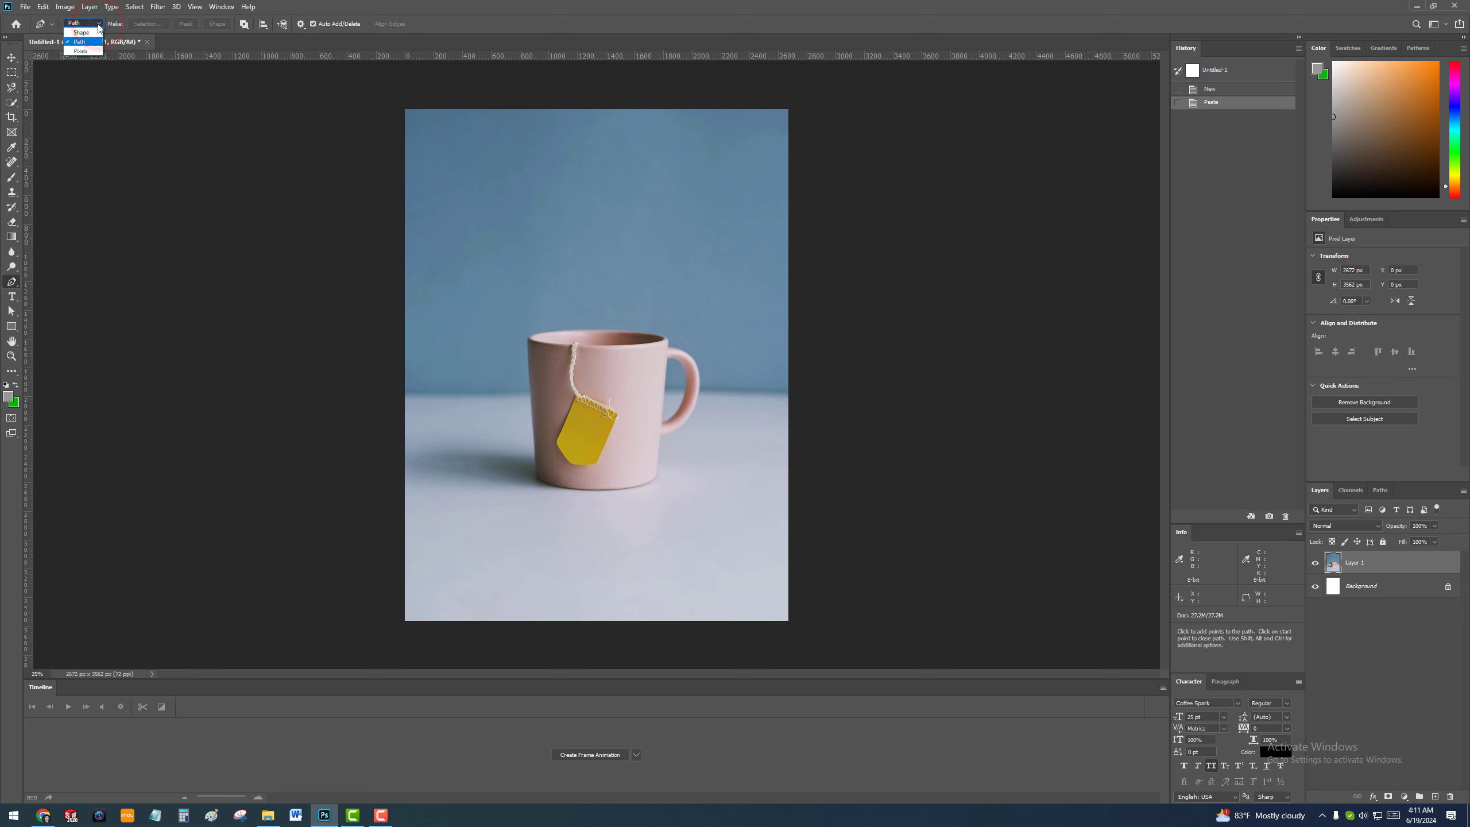
left_click(84, 43)
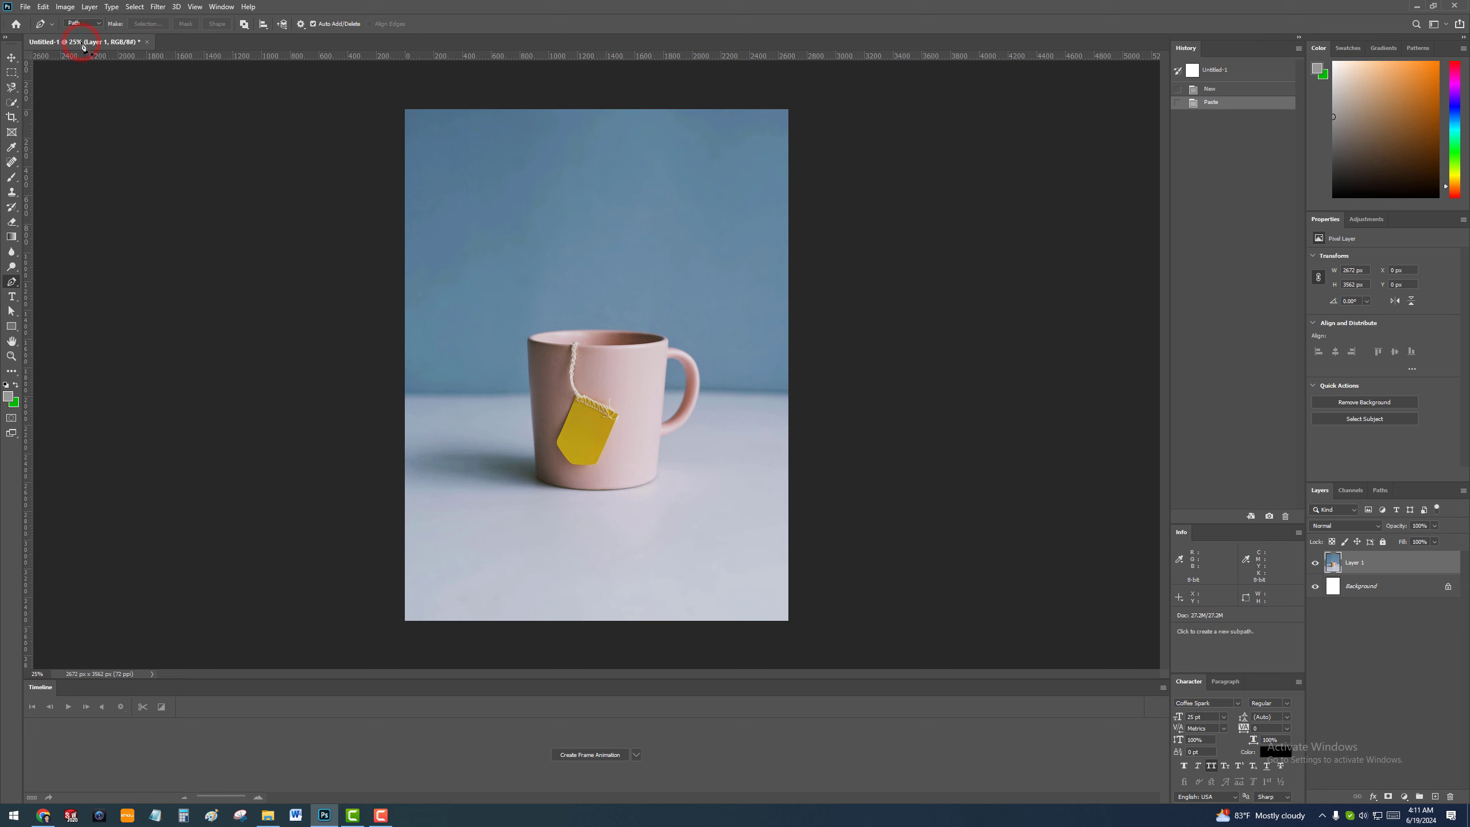
Start a path at the middle of the mug's bottom edge and trace the base curve around the lower-right corner.
key("z")
left_click(596, 476)
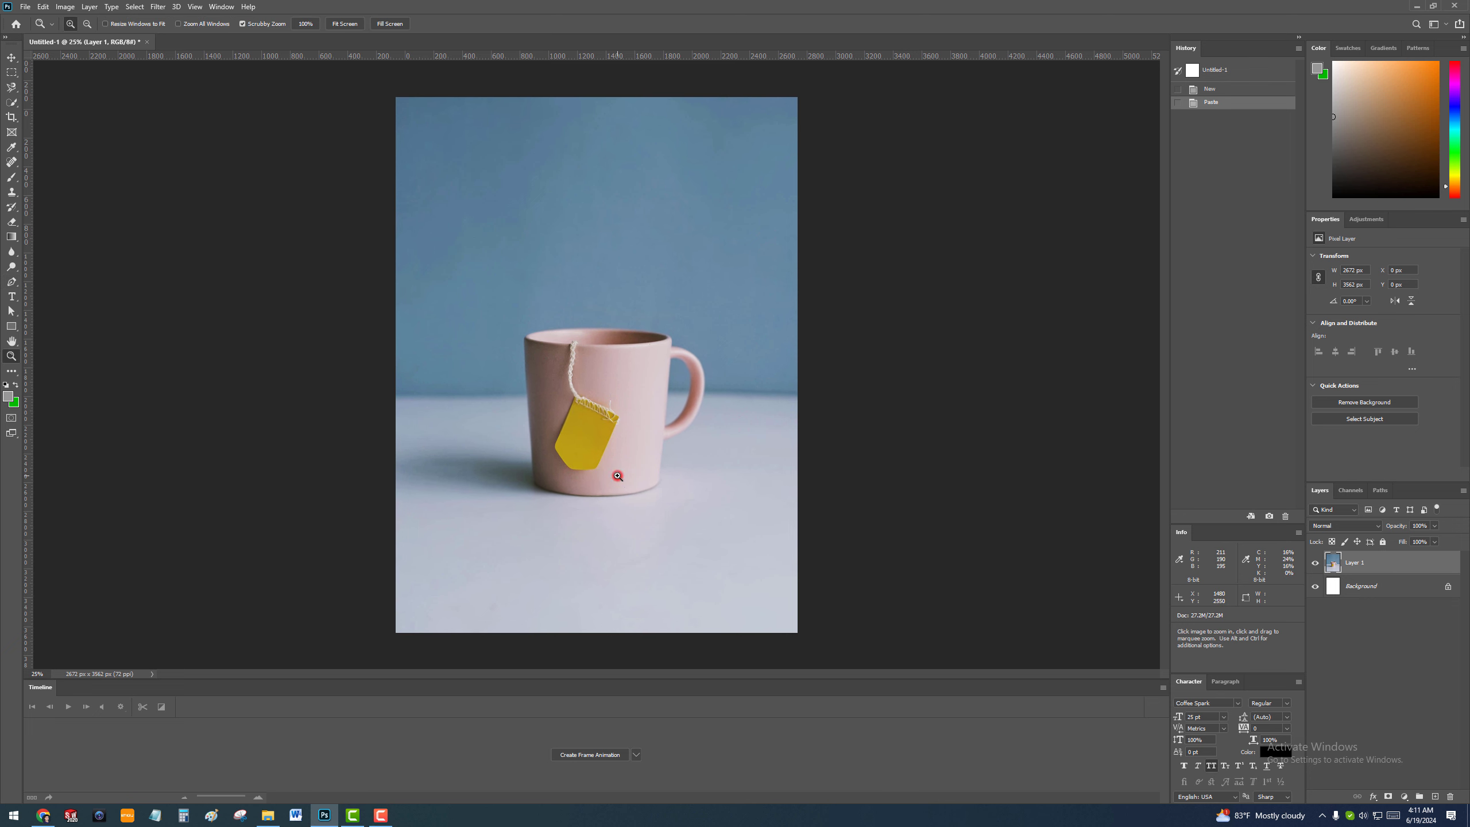
left_click(550, 481)
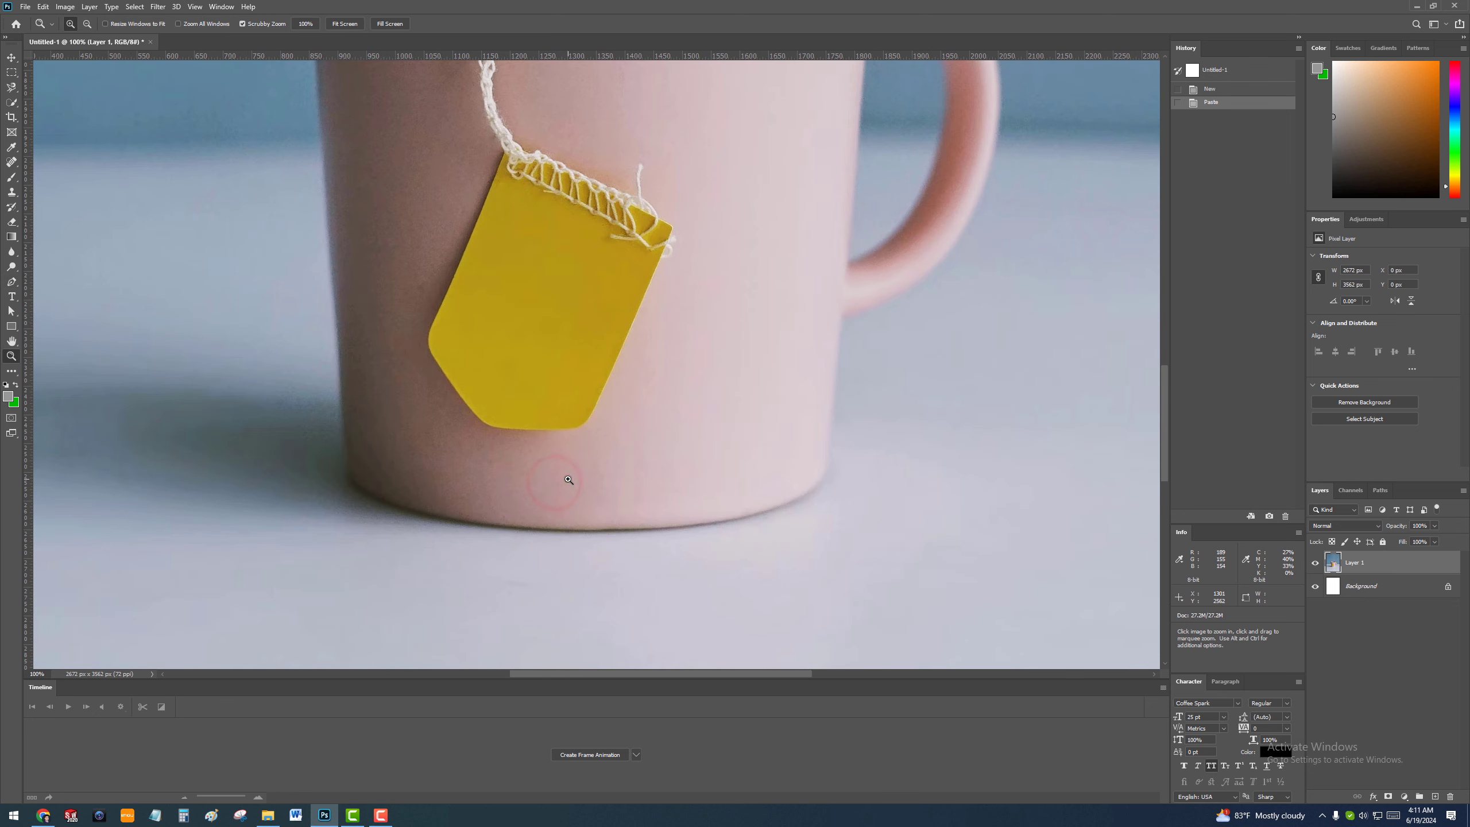
left_click(568, 478)
left_click_drag(758, 482, 748, 364)
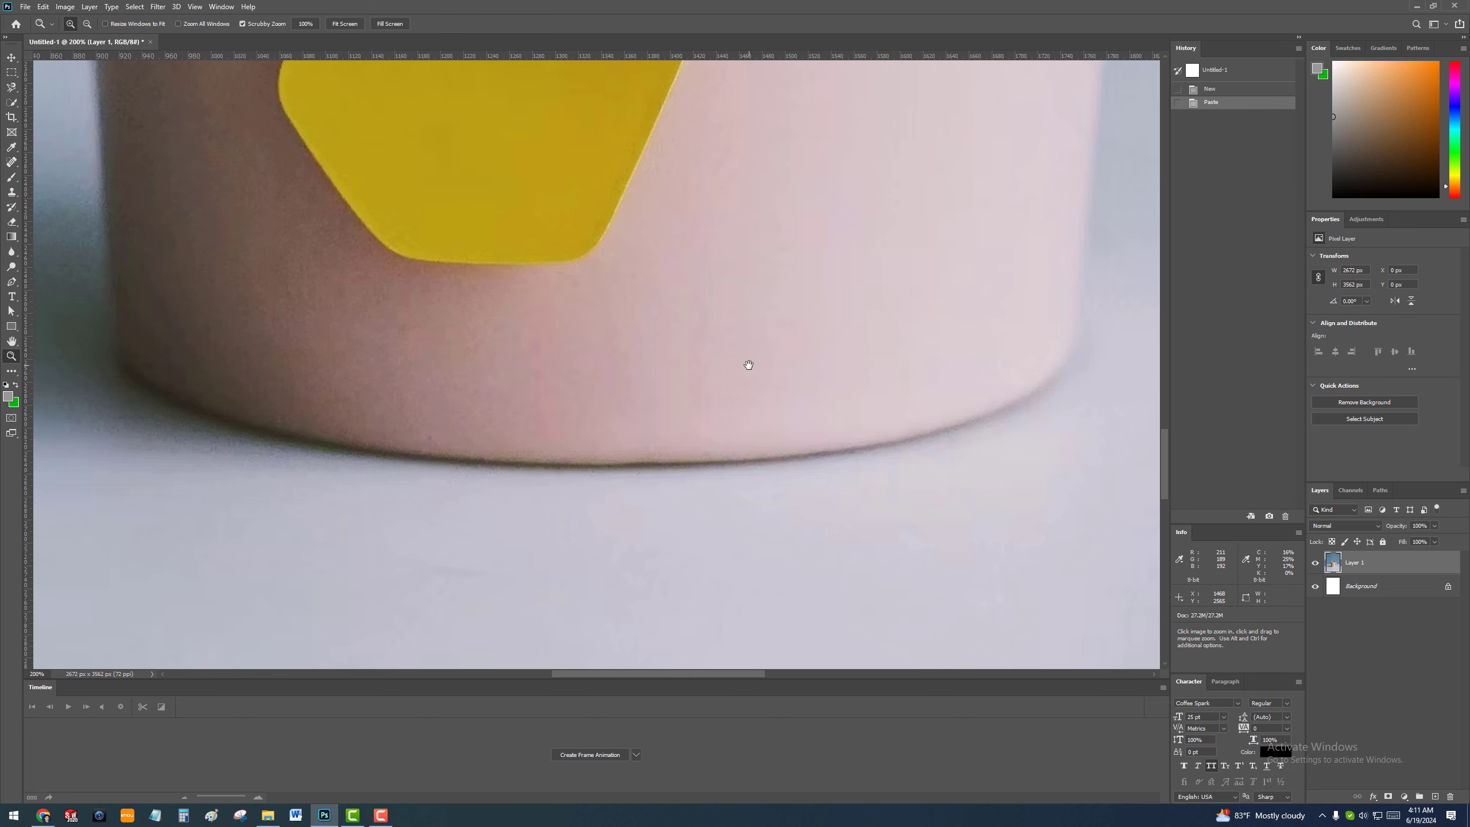
key("p")
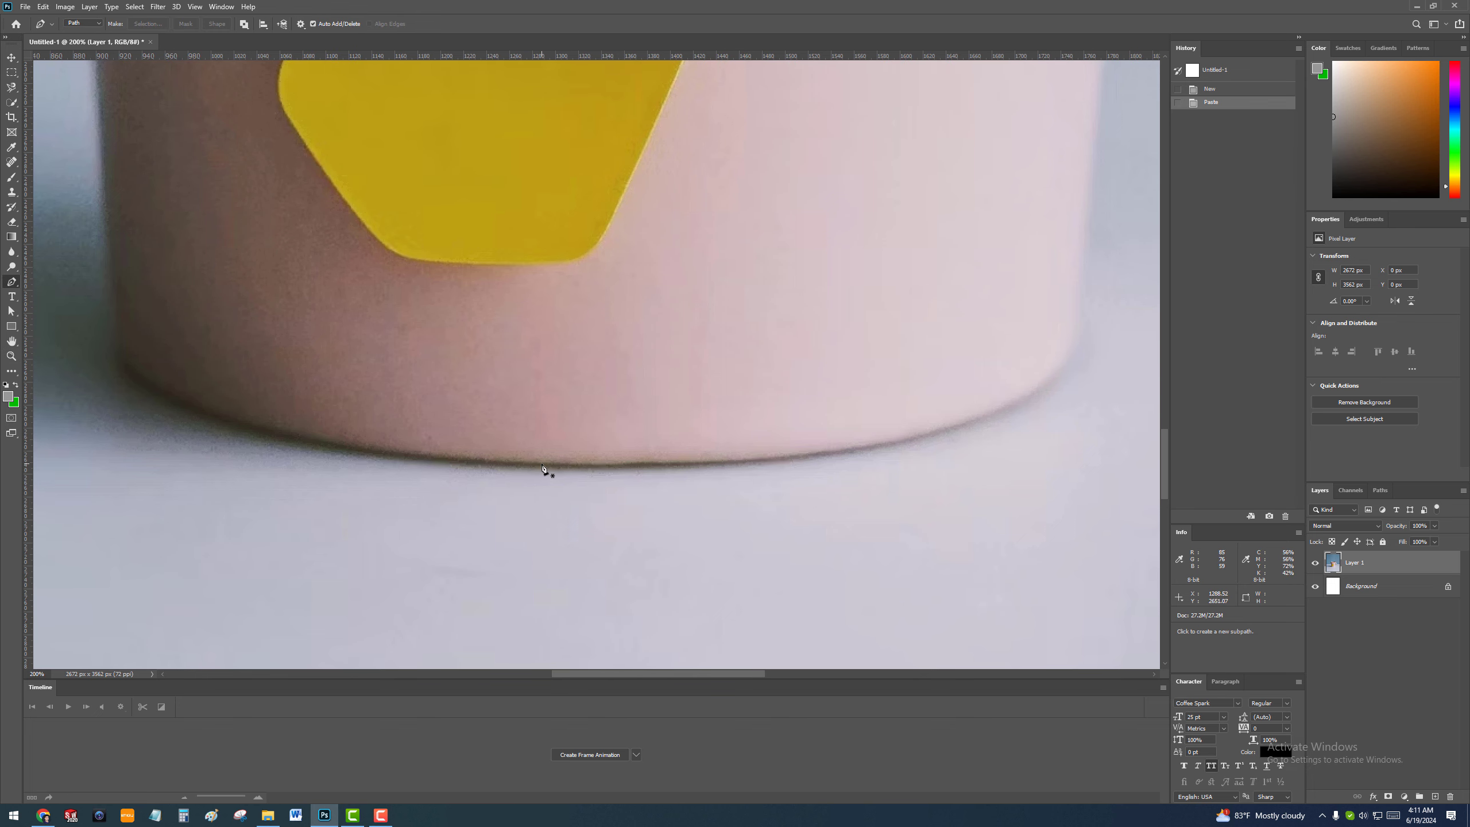
left_click_drag(541, 464, 569, 464)
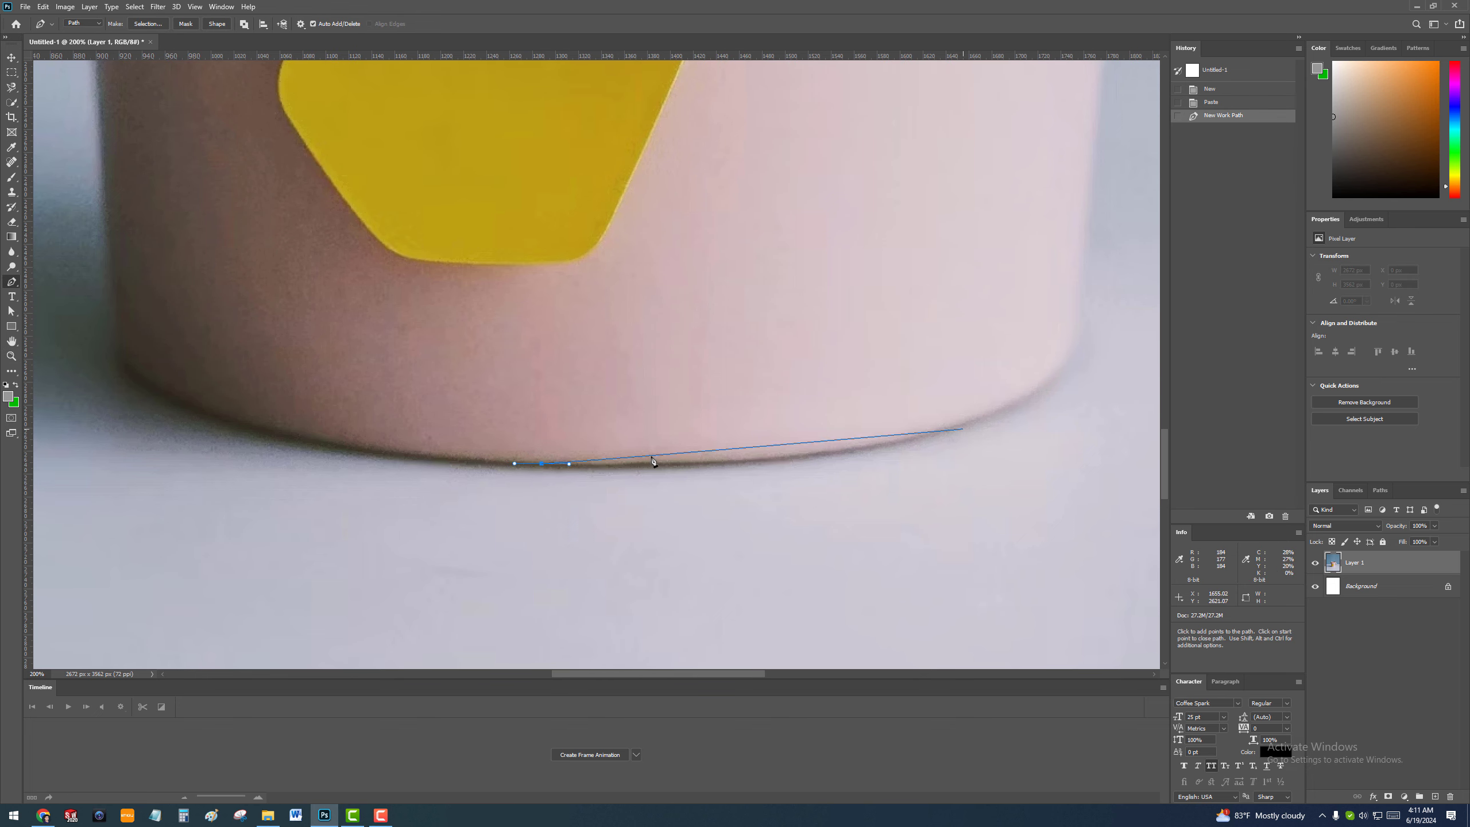
left_click_drag(940, 431, 1065, 392)
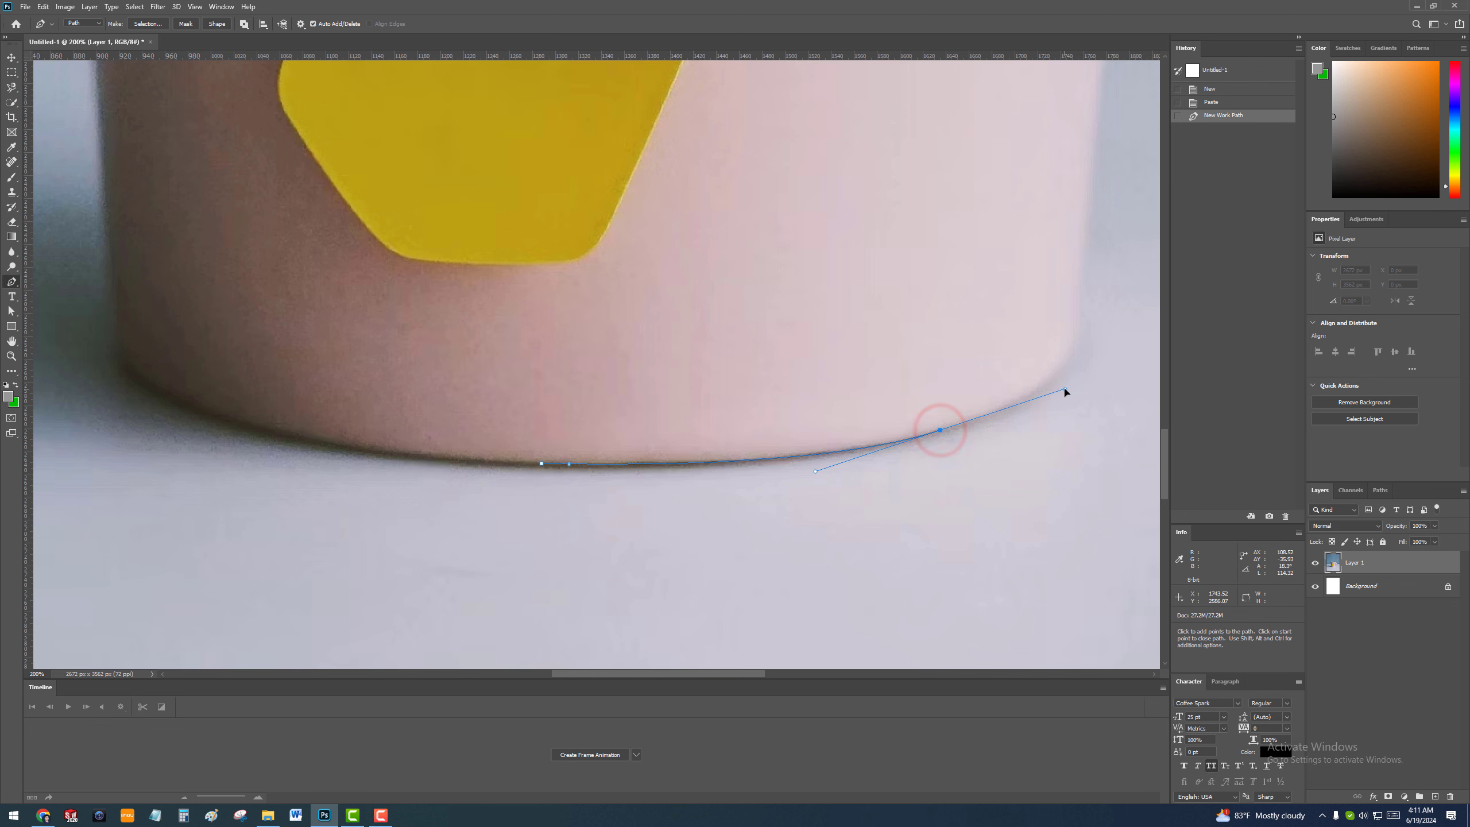
left_click_drag(1080, 317, 804, 547)
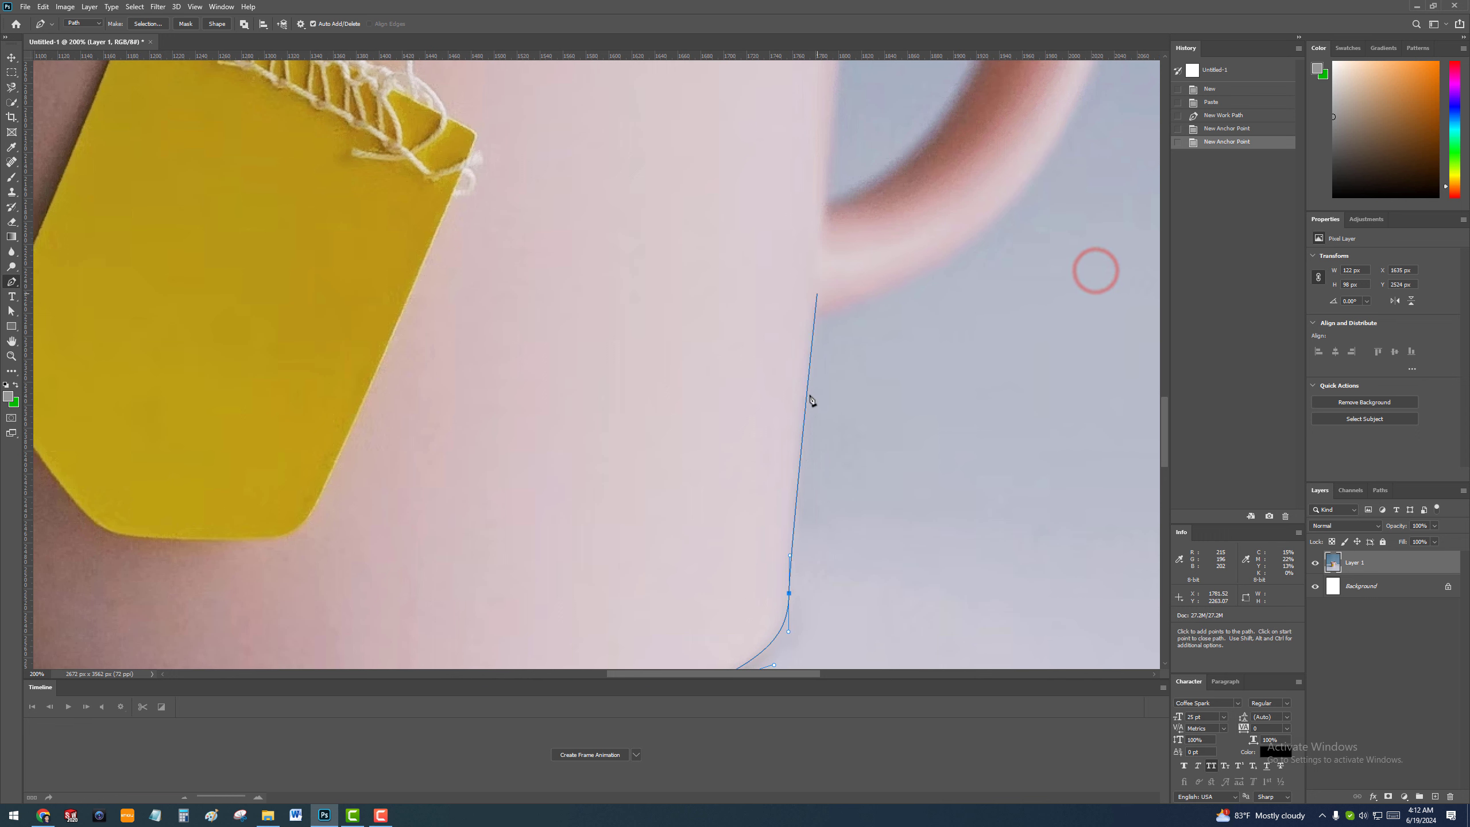
Continue the path up the mug's right side to the handle's lower joint and along the handle's outer edge to its widest point.
left_click_drag(813, 317, 834, 309)
left_click_drag(942, 285, 735, 453)
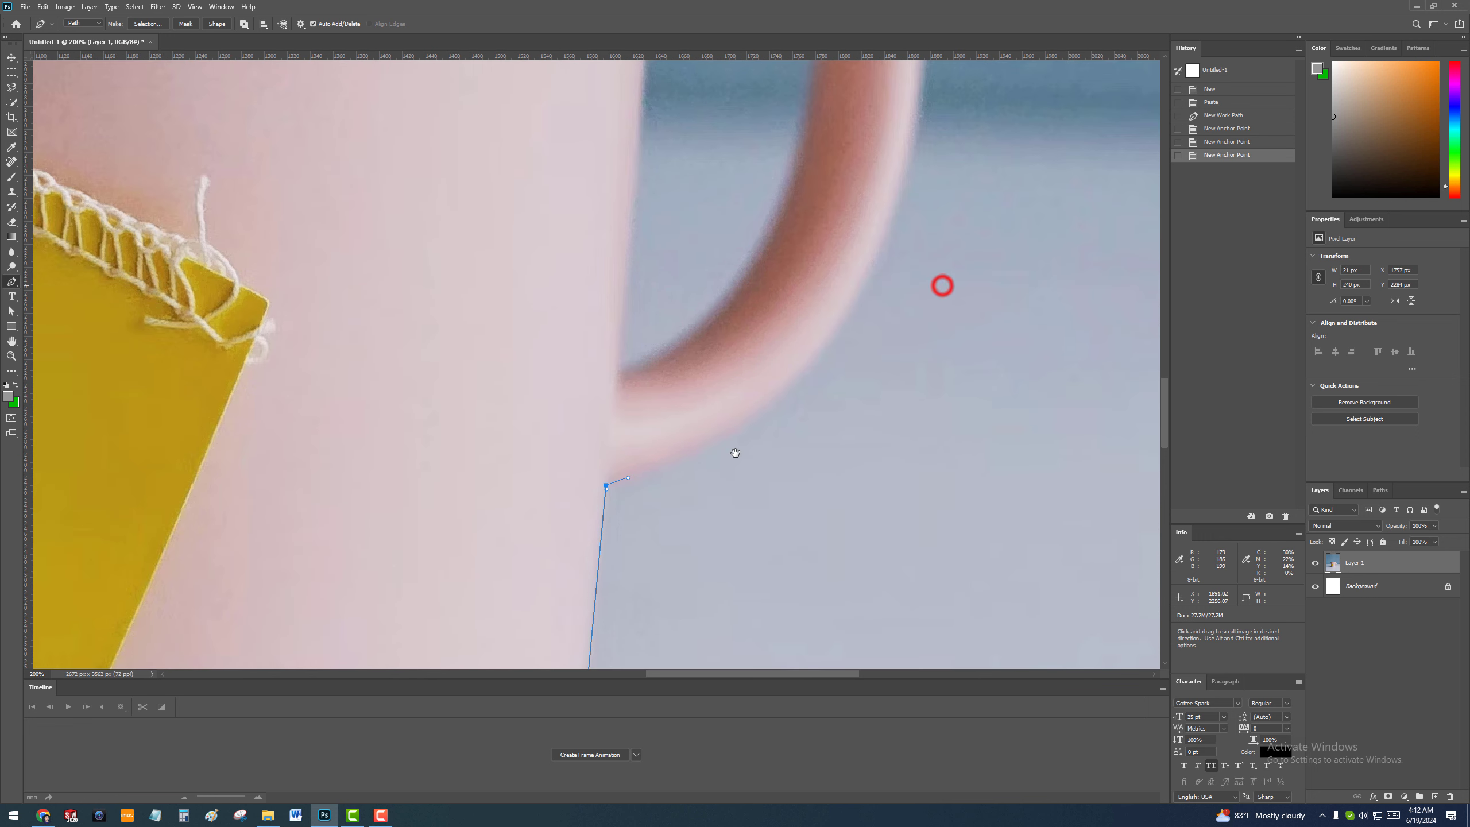
left_click_drag(839, 325, 822, 494)
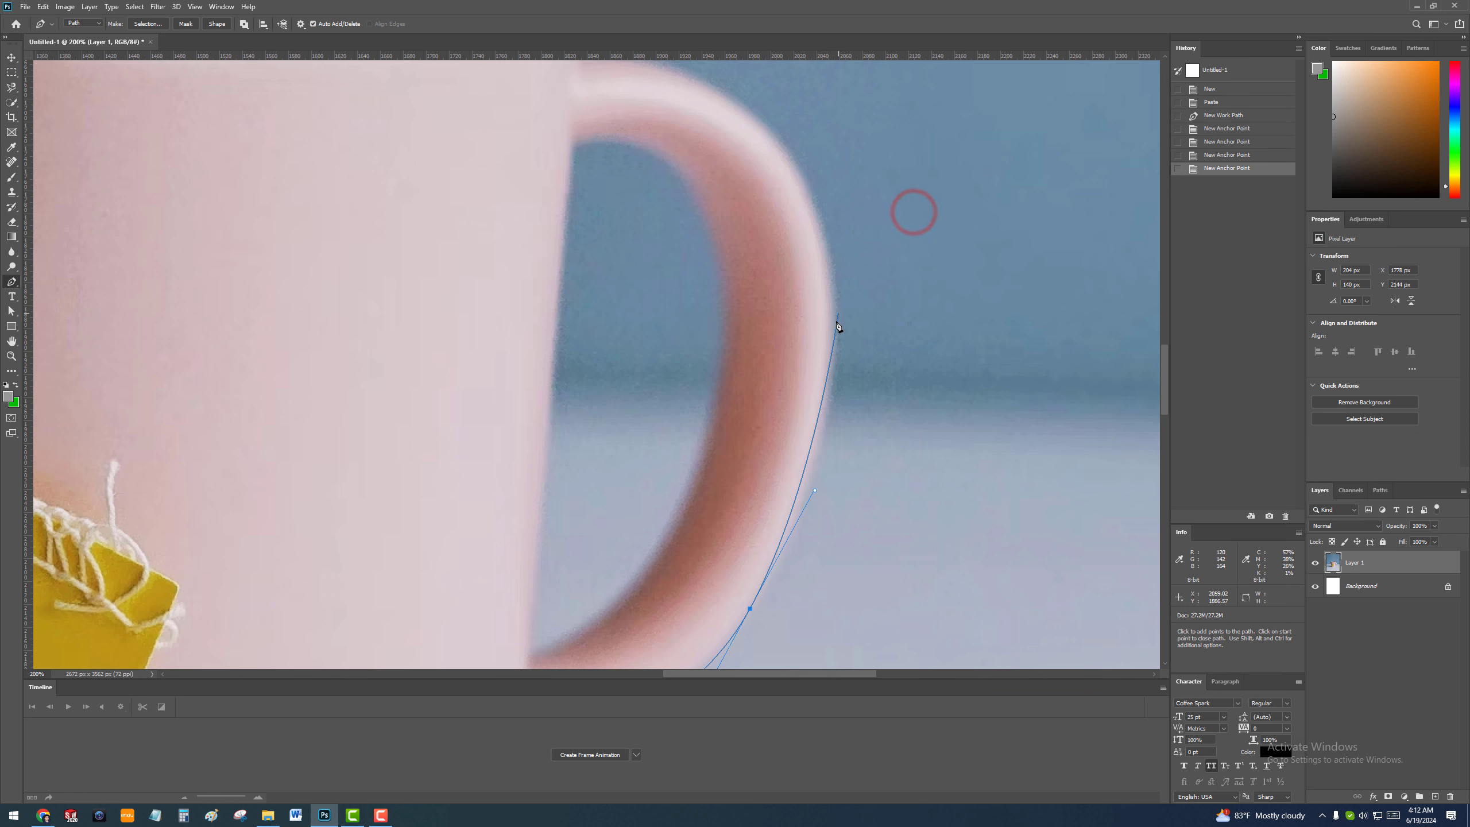
left_click_drag(836, 322, 879, 387)
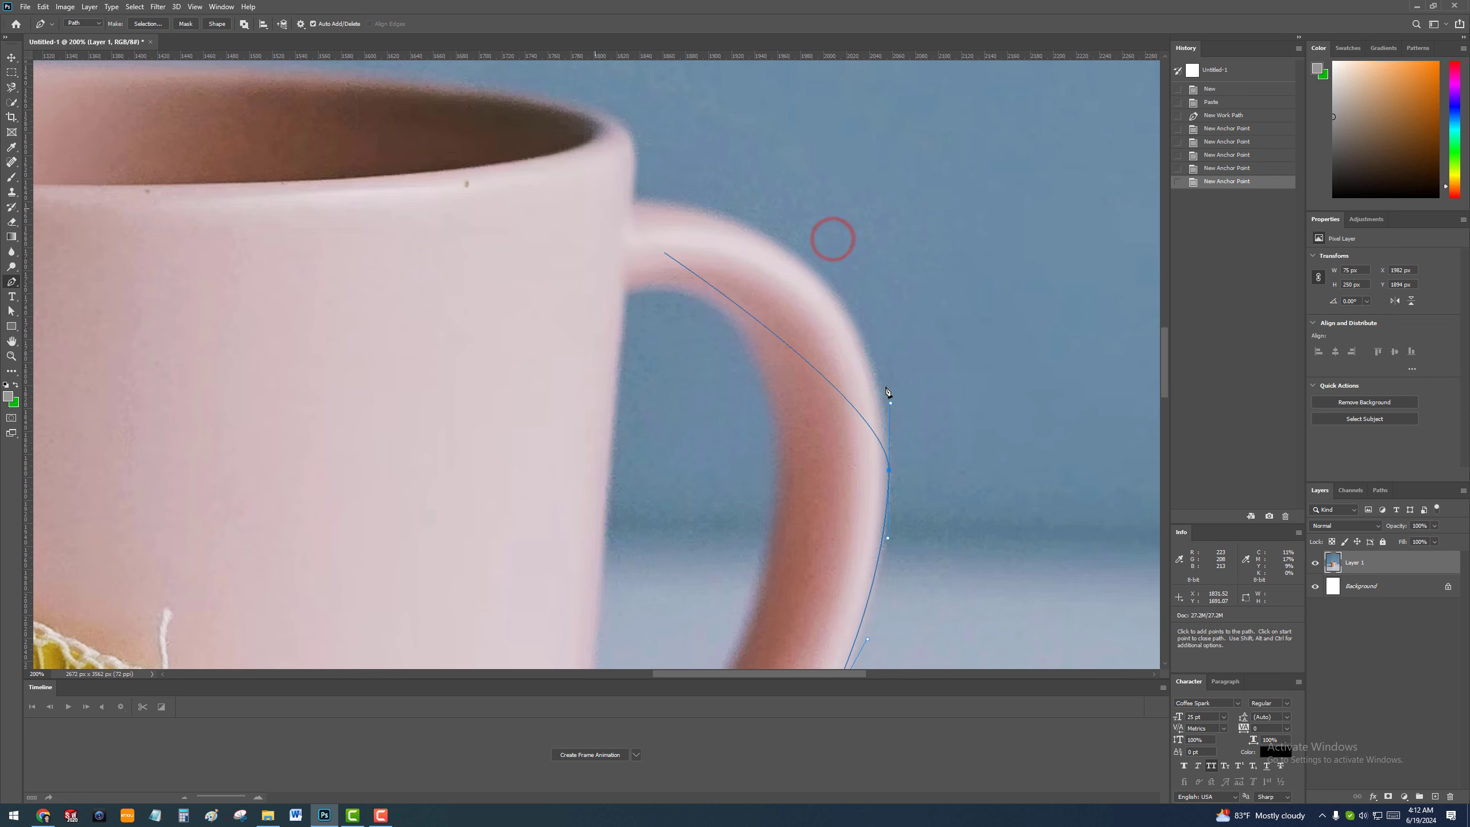
Try to curve the path over the handle's top with one wide anchor, and delete that anchor point.
left_click_drag(720, 217, 604, 195)
left_click(605, 196, "ctrl")
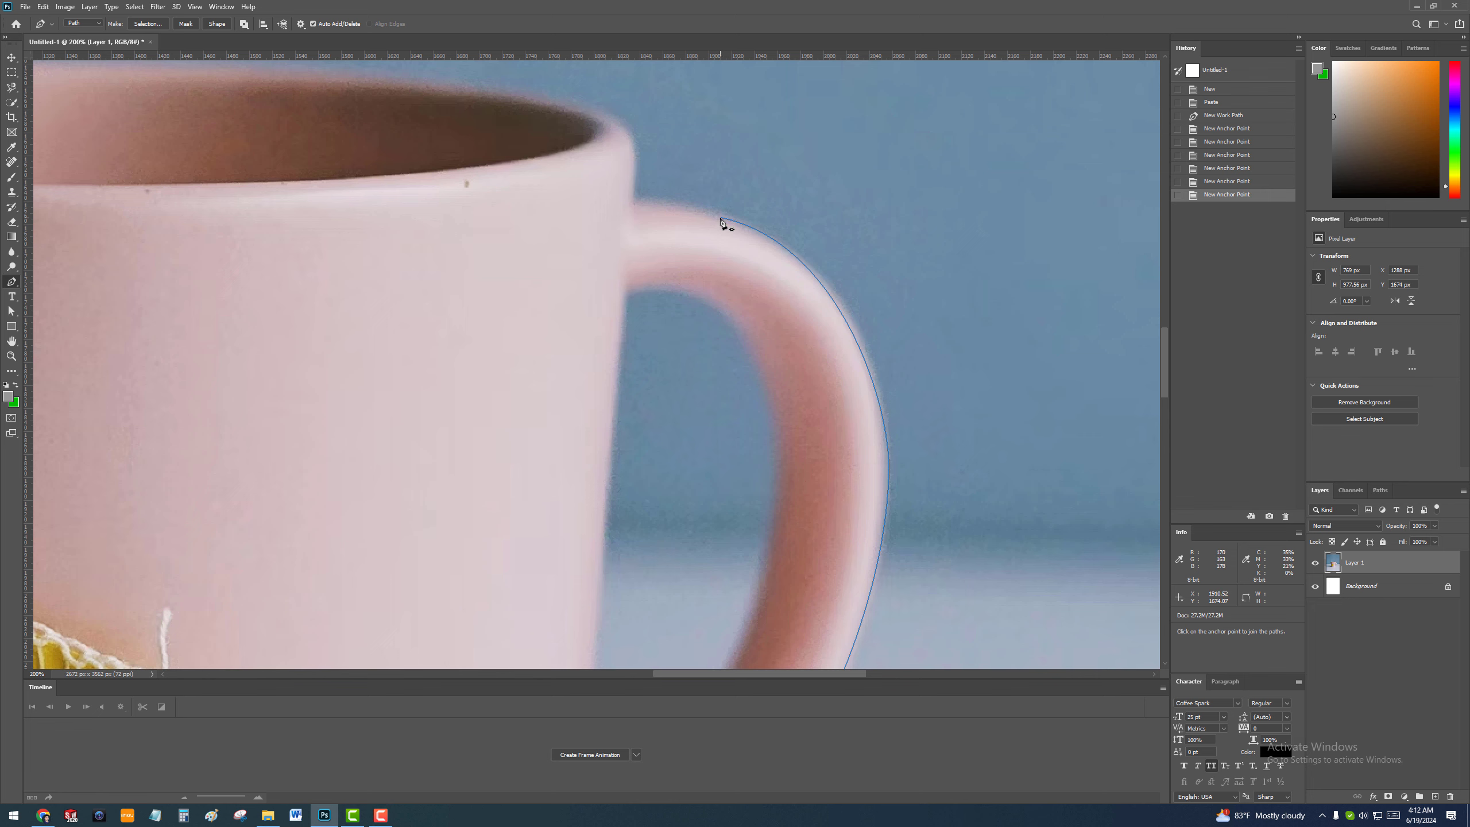
left_click(722, 219)
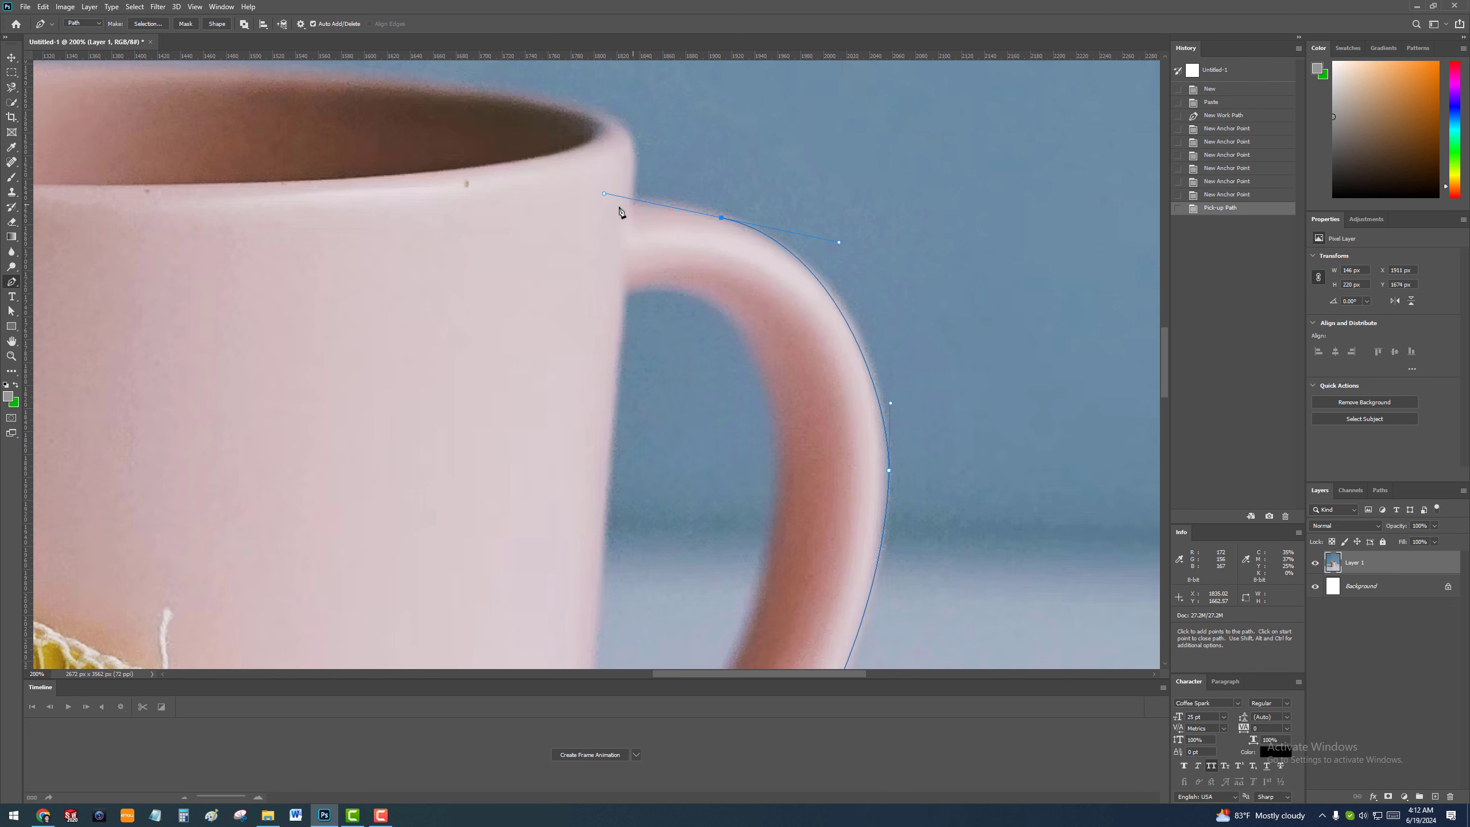
left_click_drag(605, 194, 633, 197)
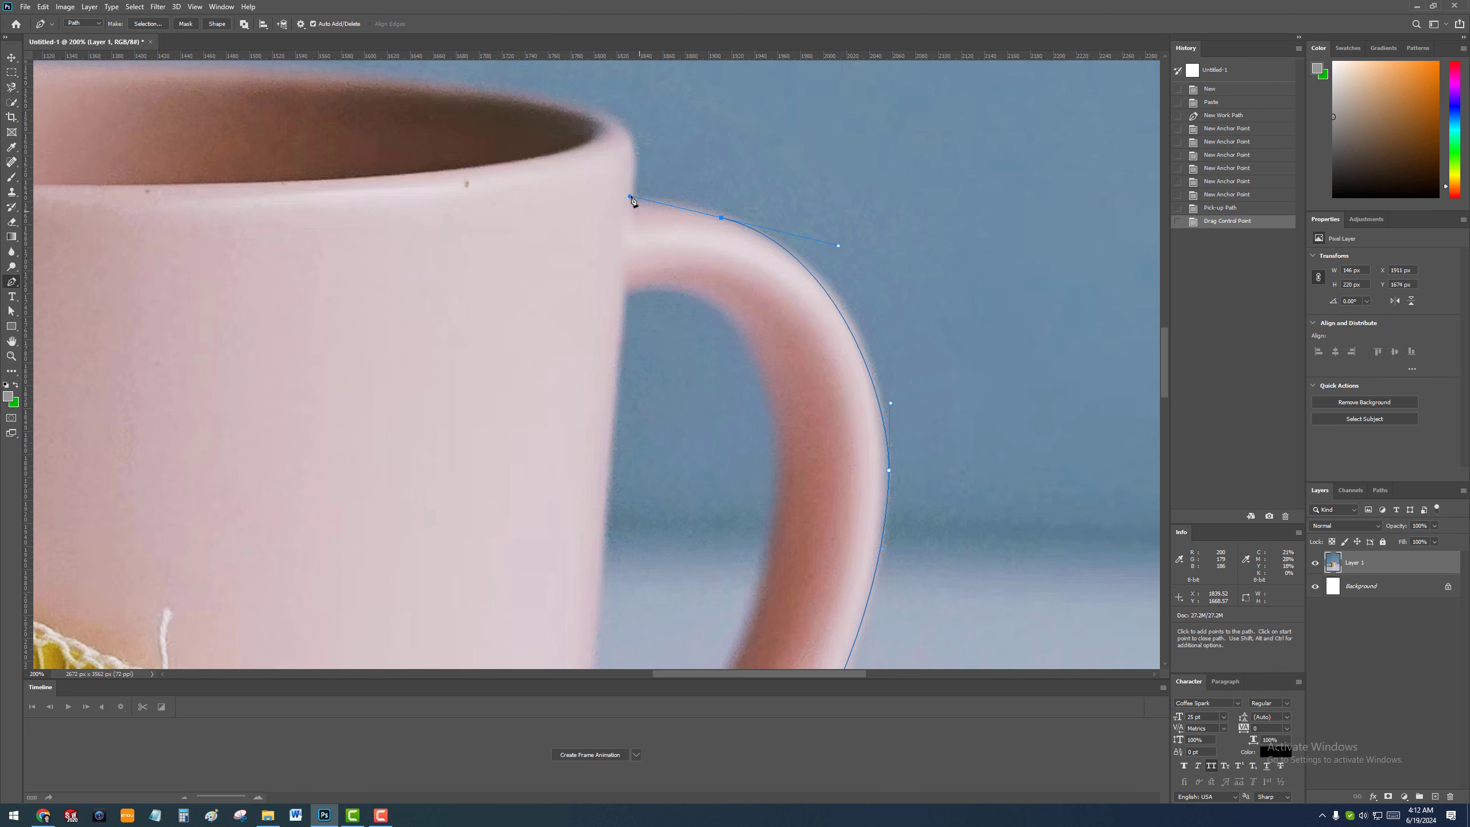
key("Delete")
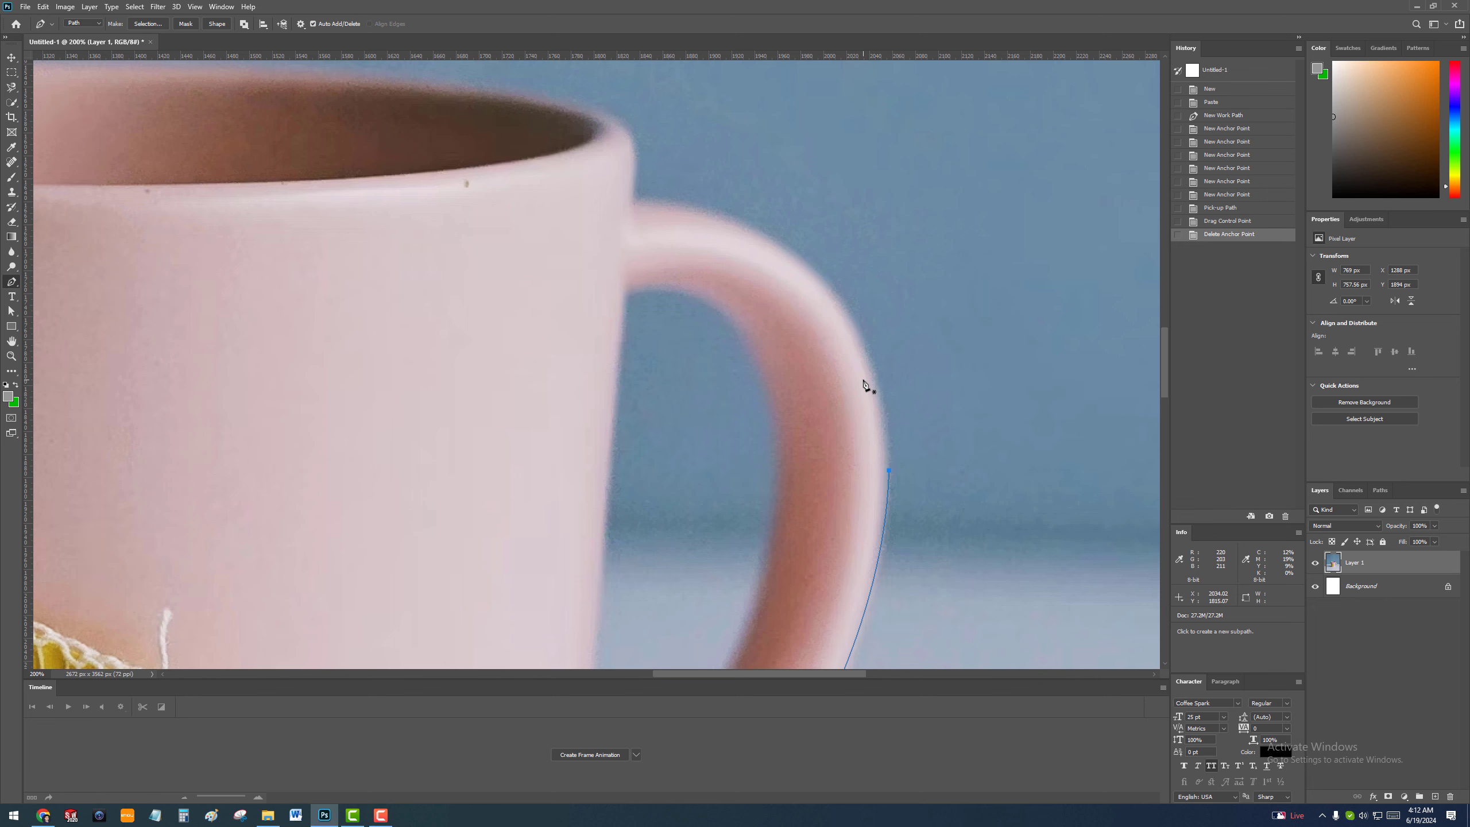
key("BackSpace")
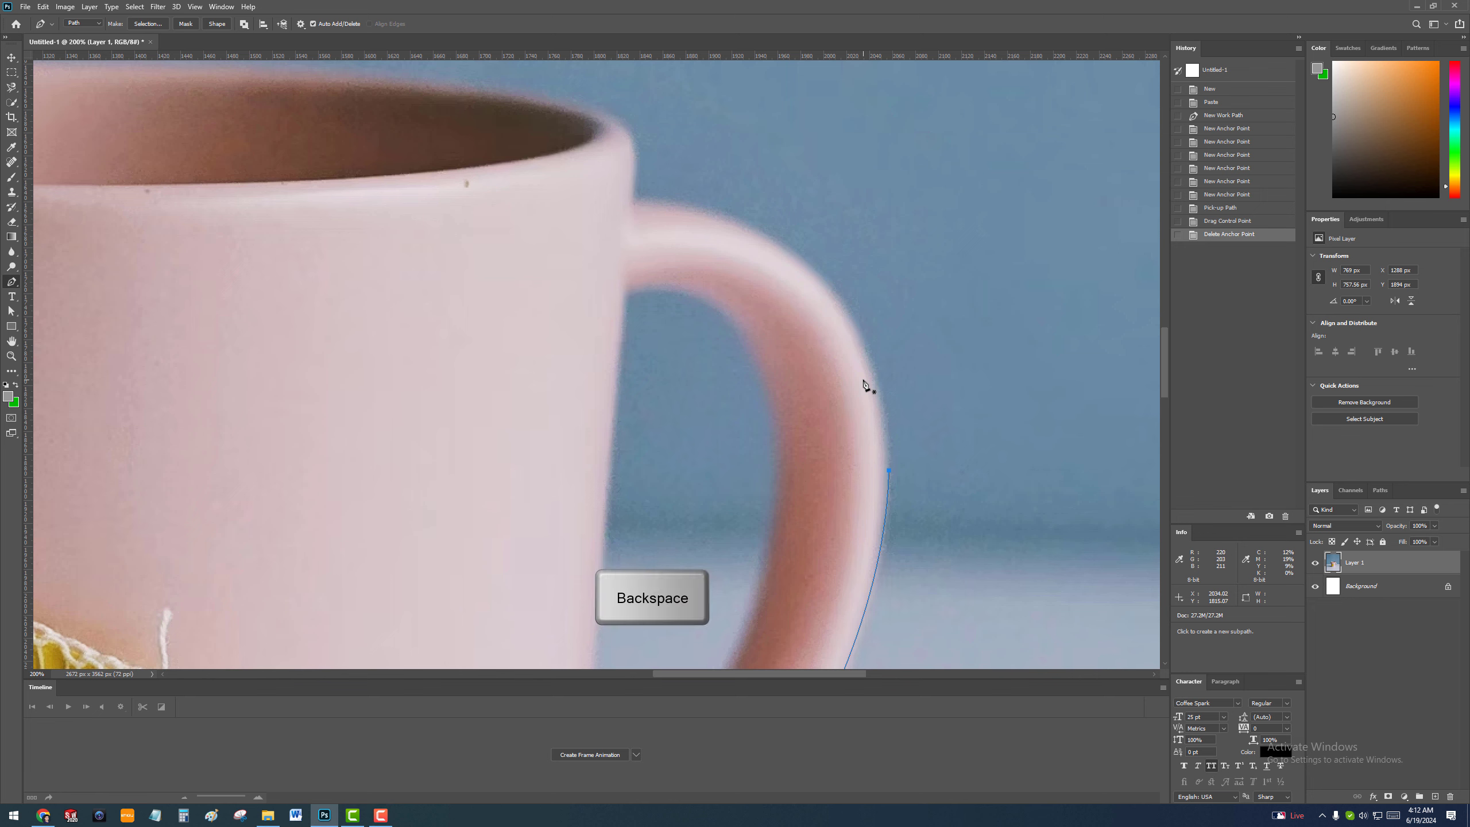
Resume the path from the handle's widest point and trace over the handle's top to the right corner of the mug's rim.
left_click(889, 470)
left_click_drag(811, 271, 765, 227)
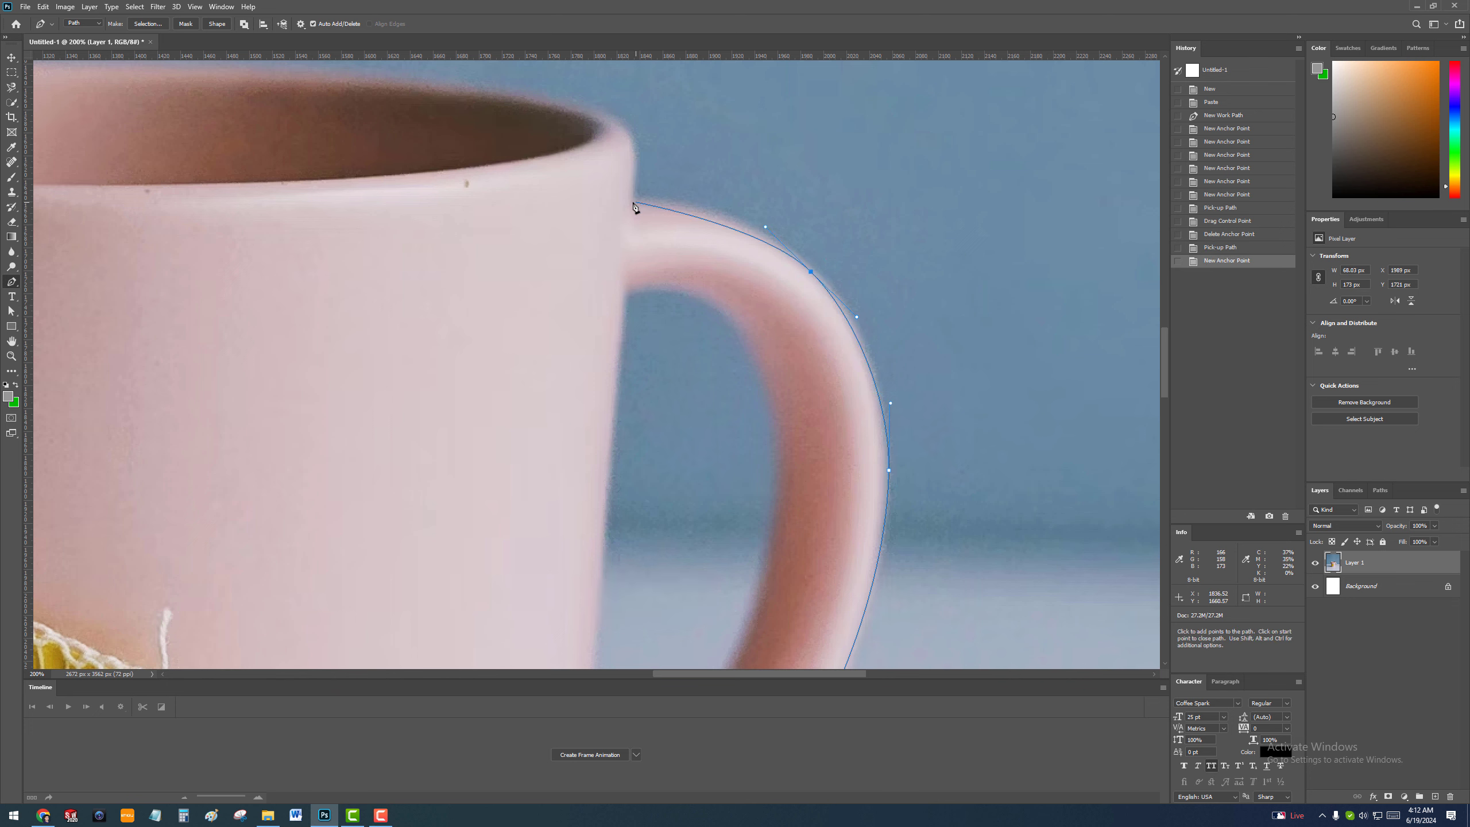
mouse_move(634, 203)
left_mouse_down()
mouse_move(565, 202)
mouse_move(633, 188)
left_mouse_up()
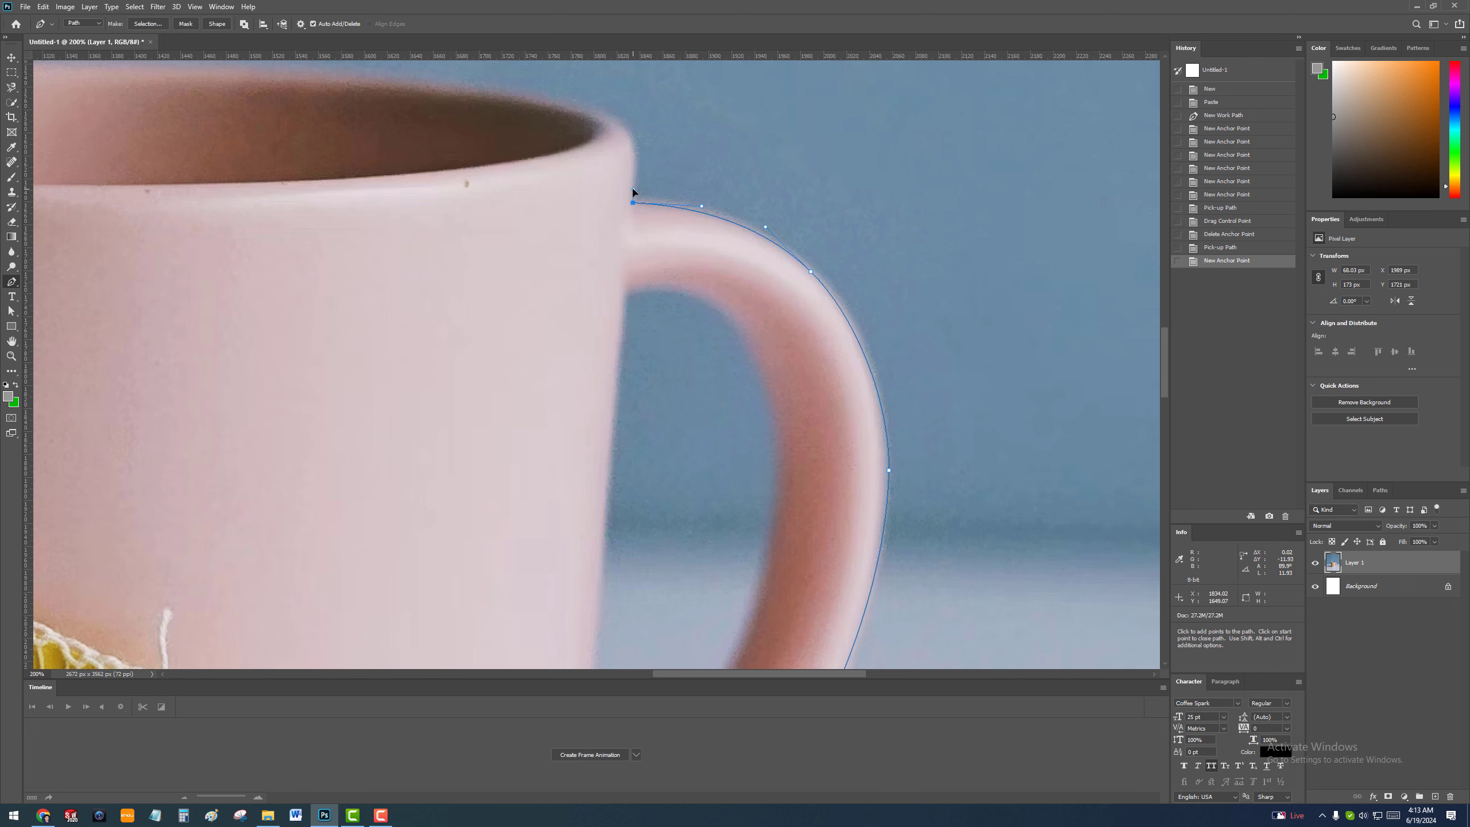
left_click(620, 126)
left_click_drag(621, 127, 597, 105)
Trace the mug's back rim to its left corner, inserting an anchor mid-rim and nudging it up onto the edge.
left_click_drag(536, 128, 829, 394)
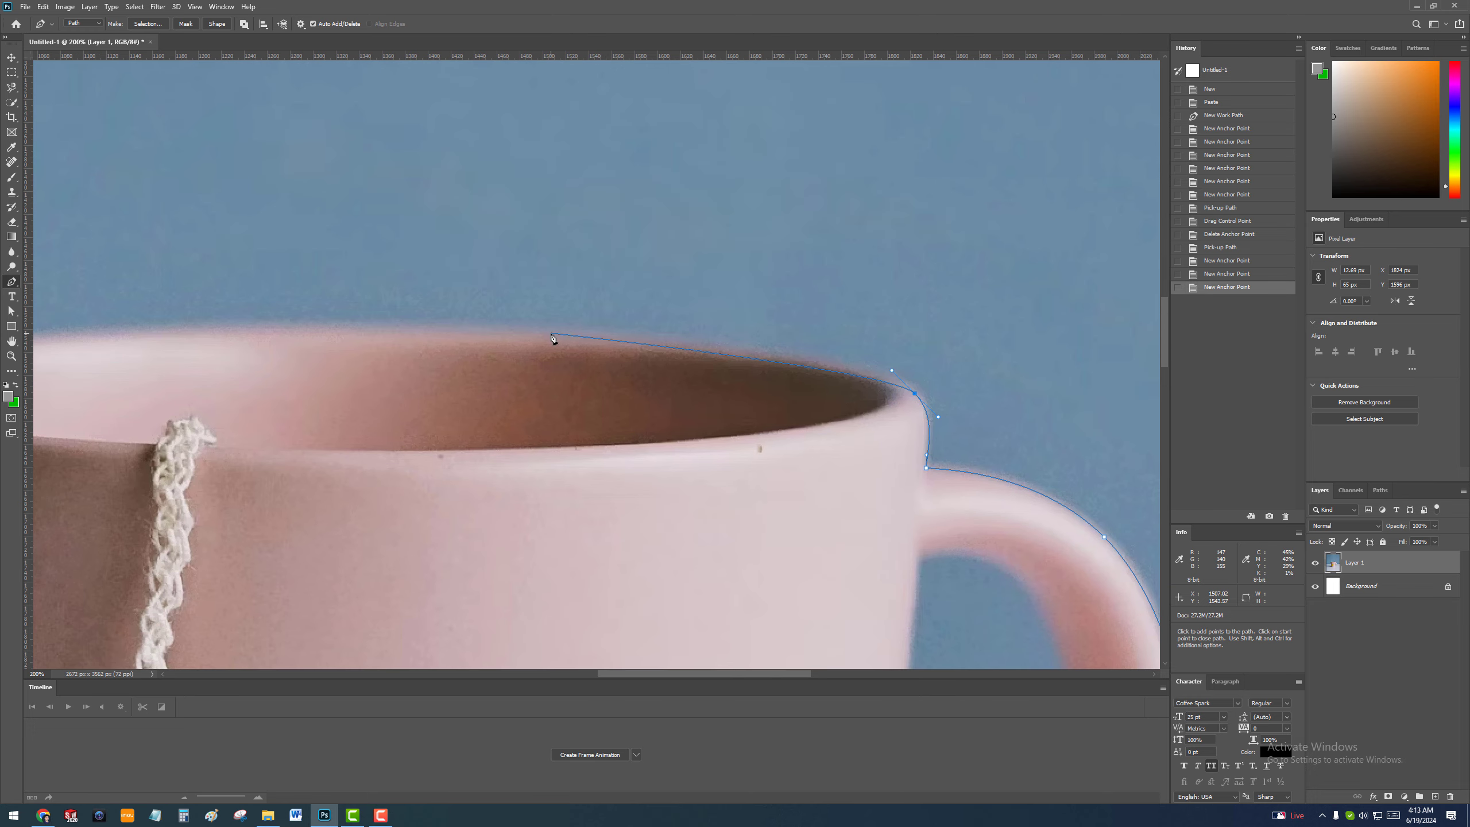
left_click_drag(550, 334, 742, 318)
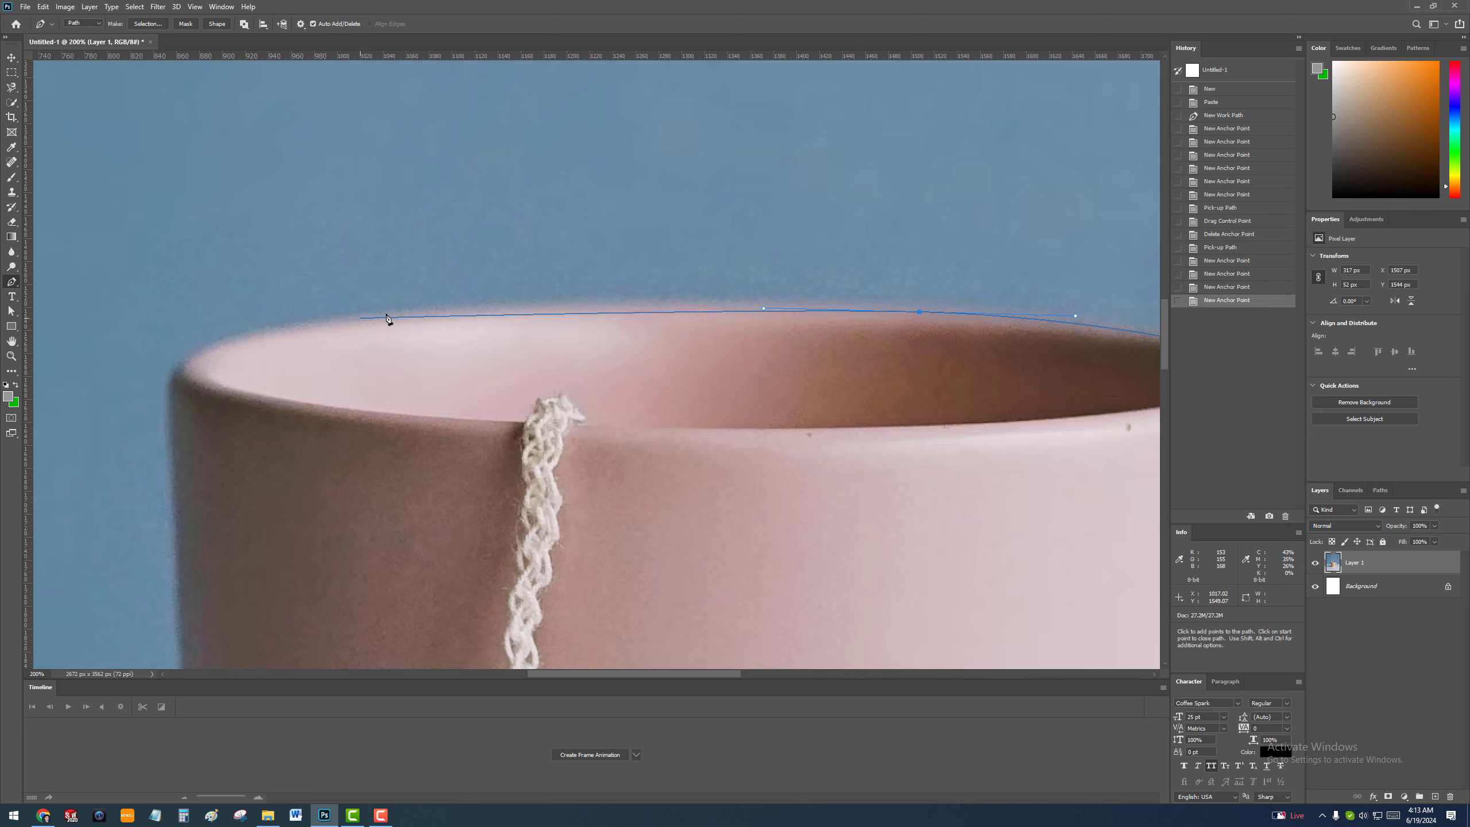
left_click_drag(387, 316, 338, 329)
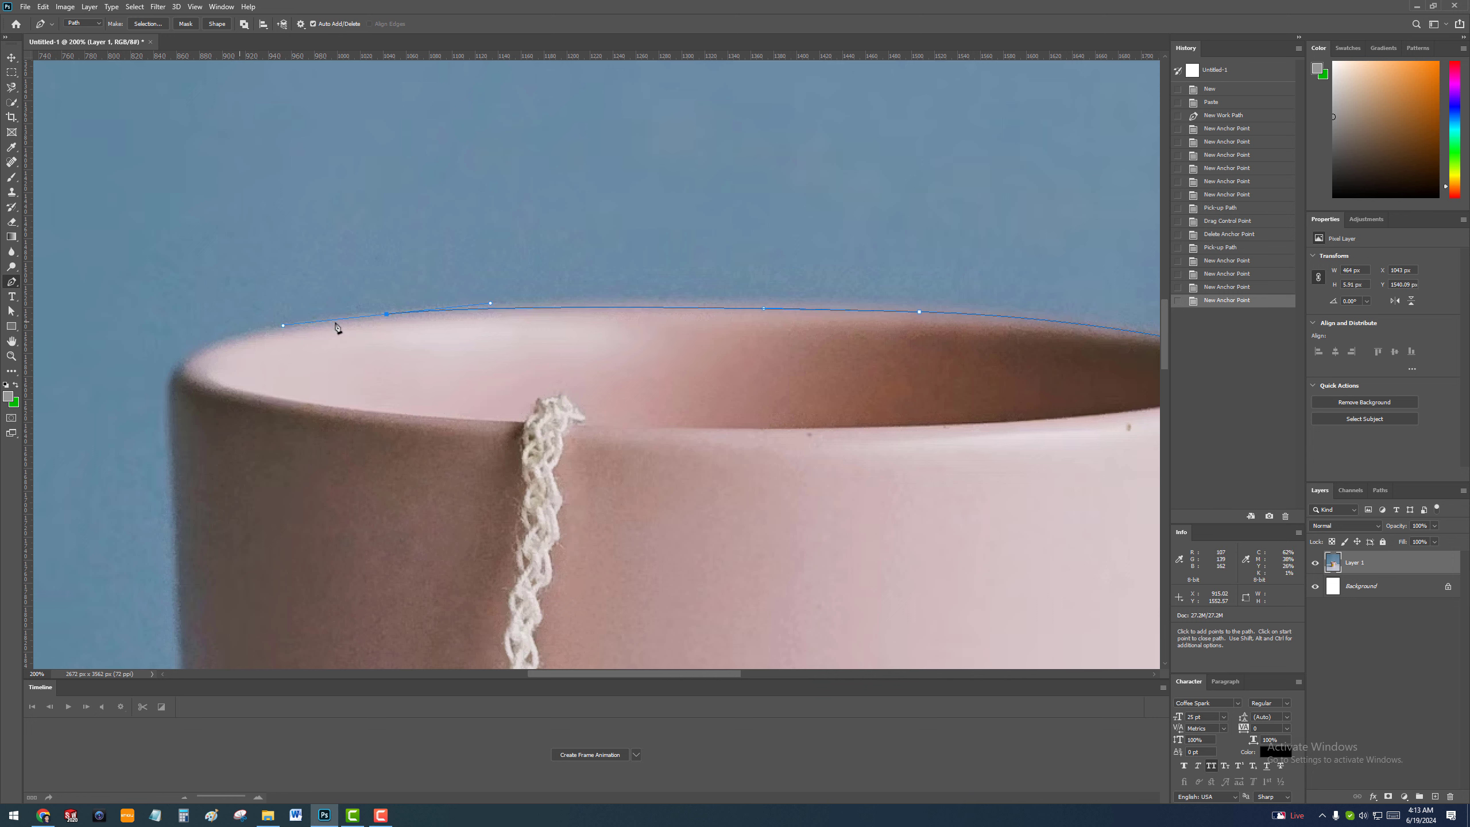
left_click(635, 307)
key("Up")
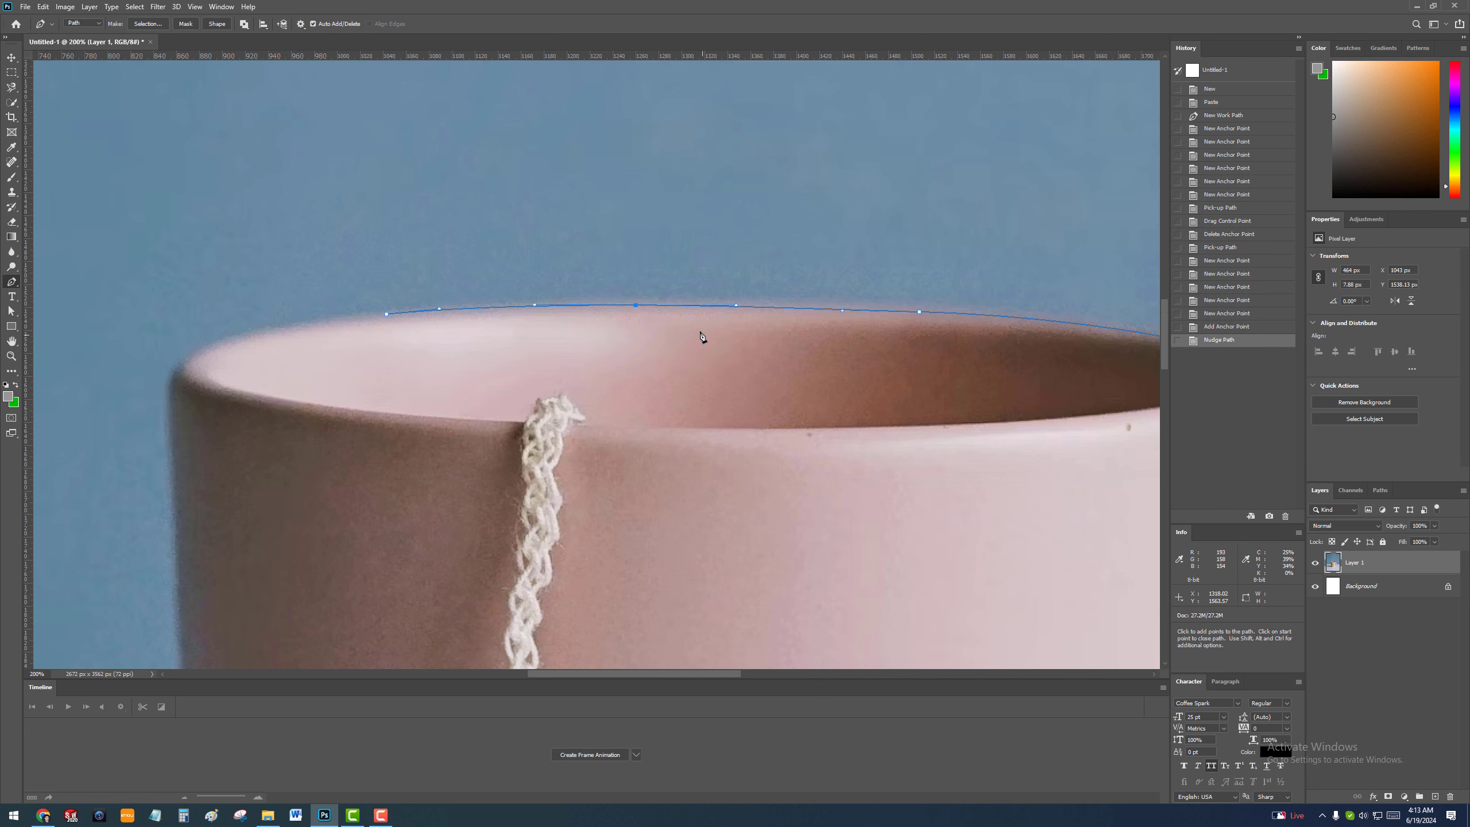
left_click_drag(176, 375, 171, 409)
Continue the path down the mug's left side with two anchors along the edge.
left_click_drag(230, 453, 327, 236)
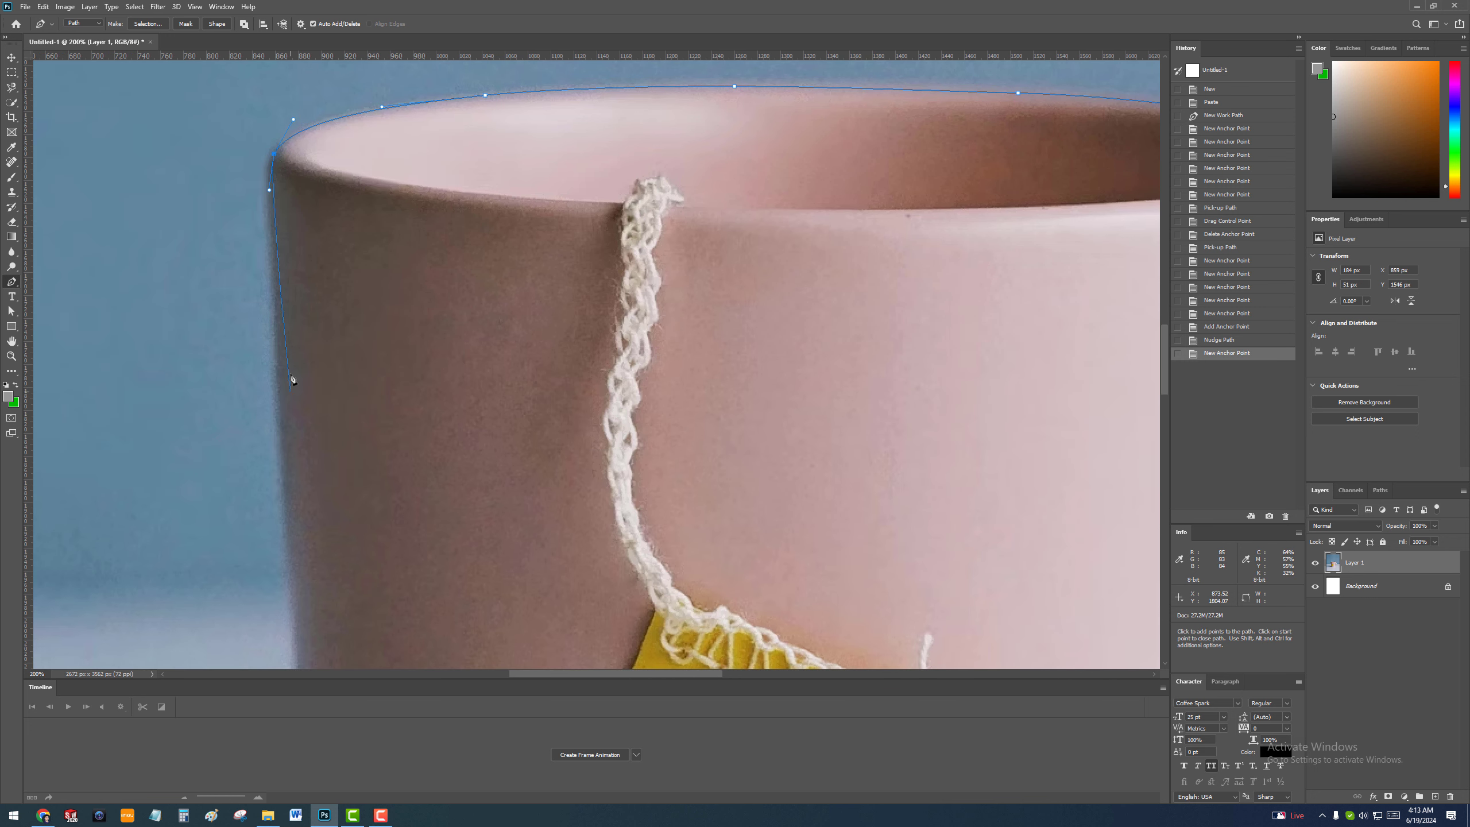
left_click_drag(280, 412, 283, 475)
left_click_drag(315, 498, 330, 182)
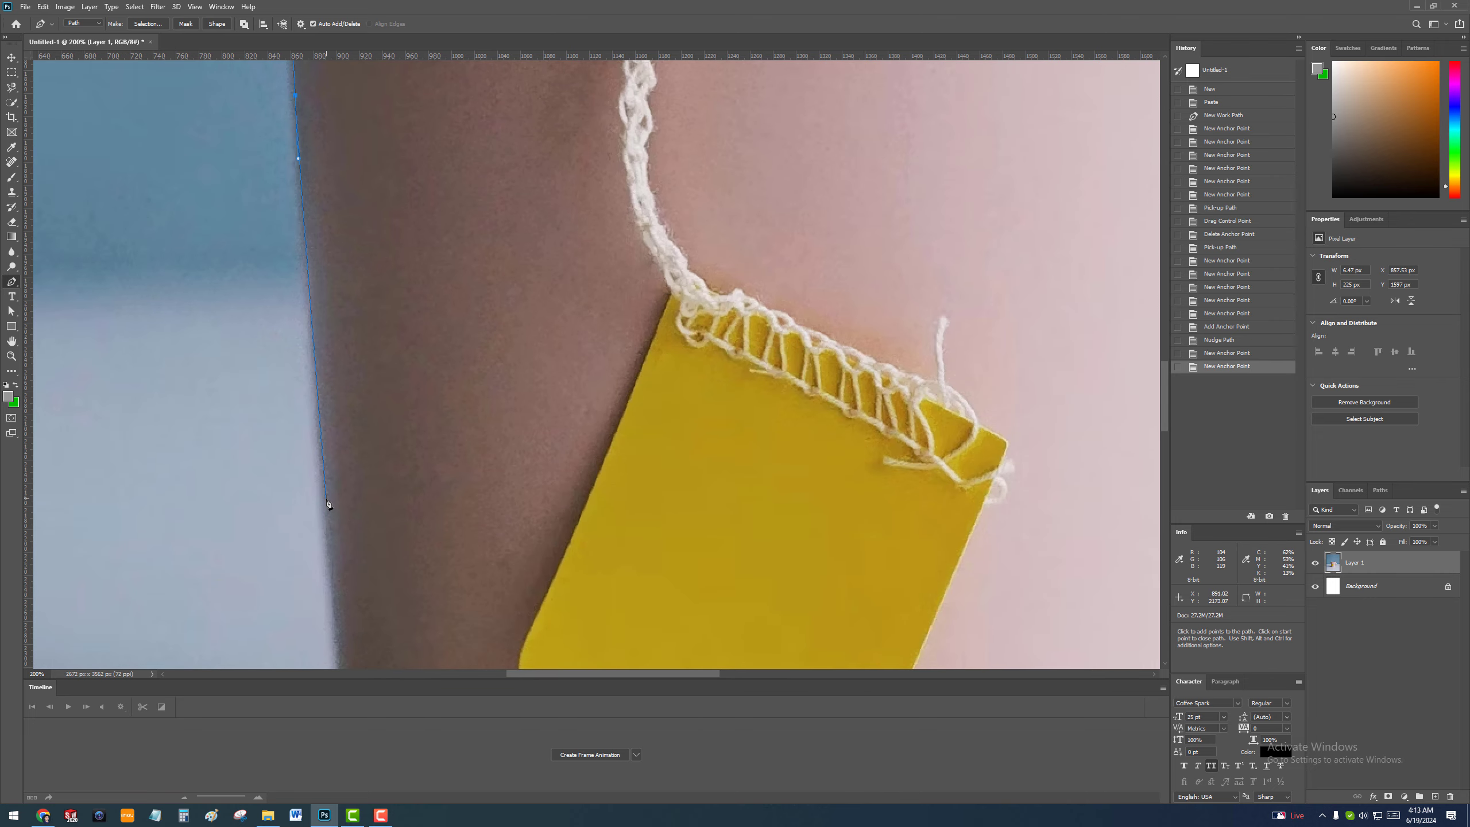
left_click(326, 501)
Extend the path to the mug's base and curve it around the lower-left corner with two anchors.
left_click_drag(378, 450, 353, 205)
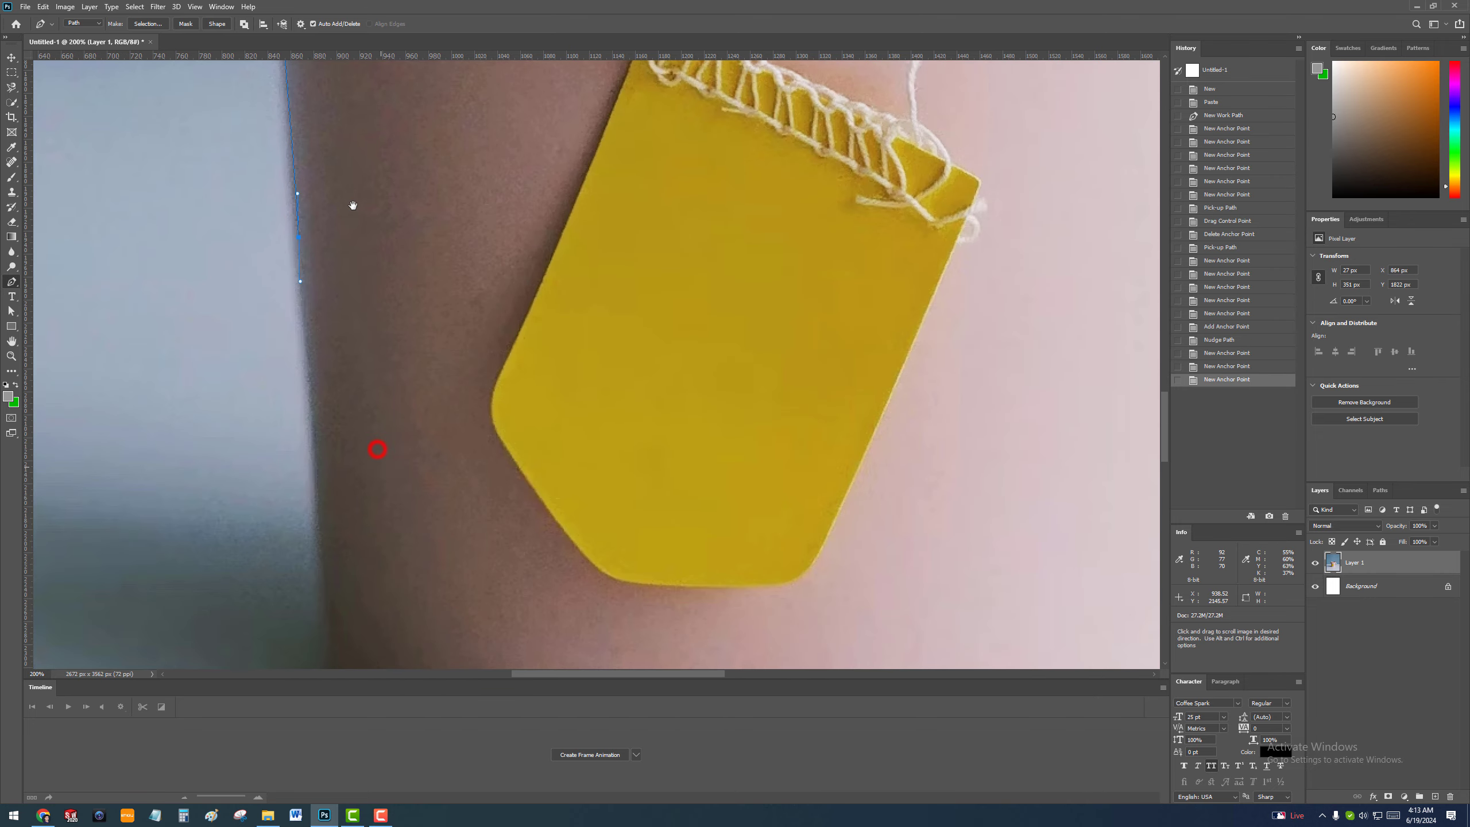
key("ctrl+minus")
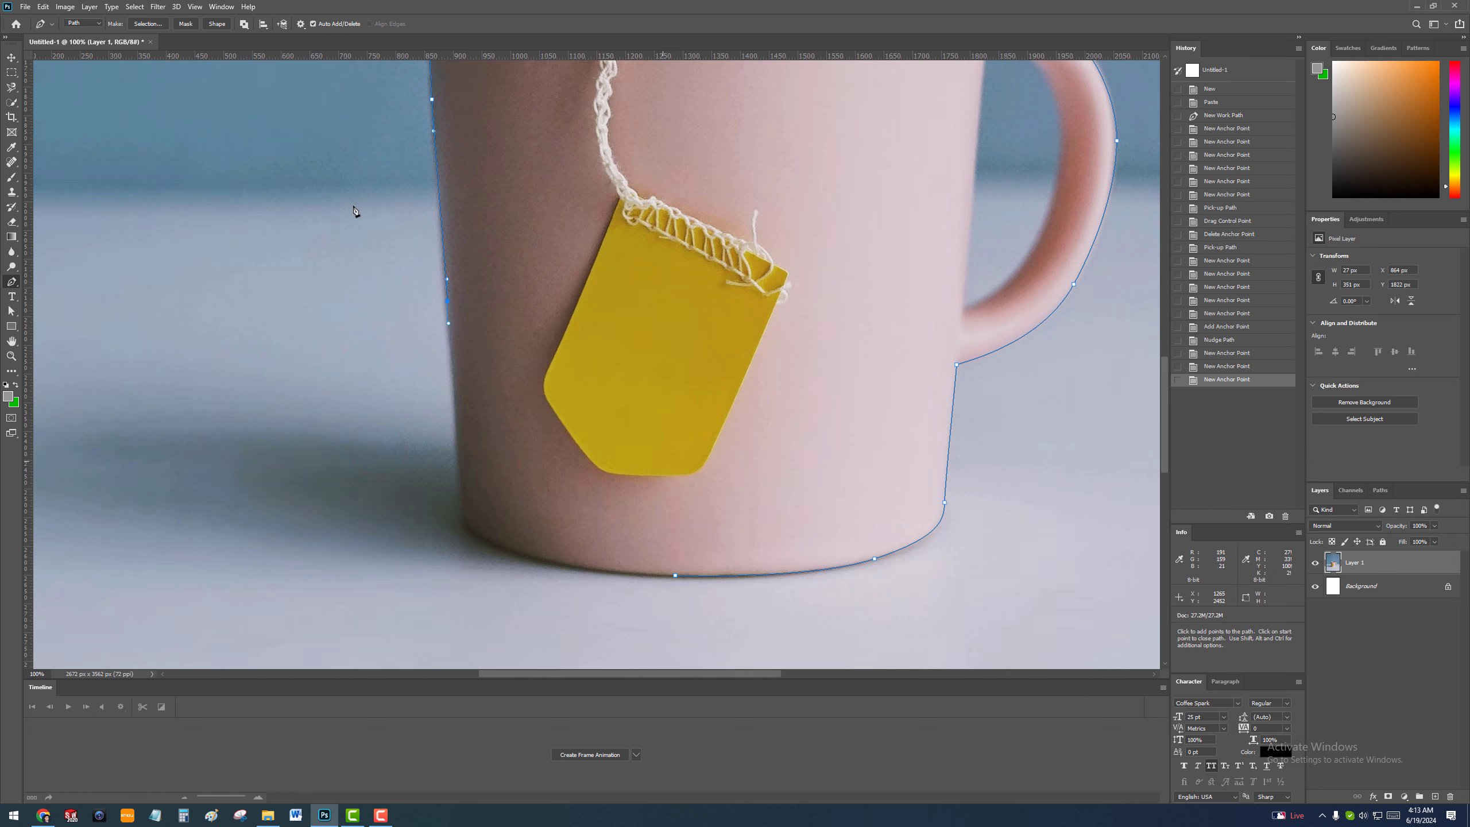
key("z")
key("p")
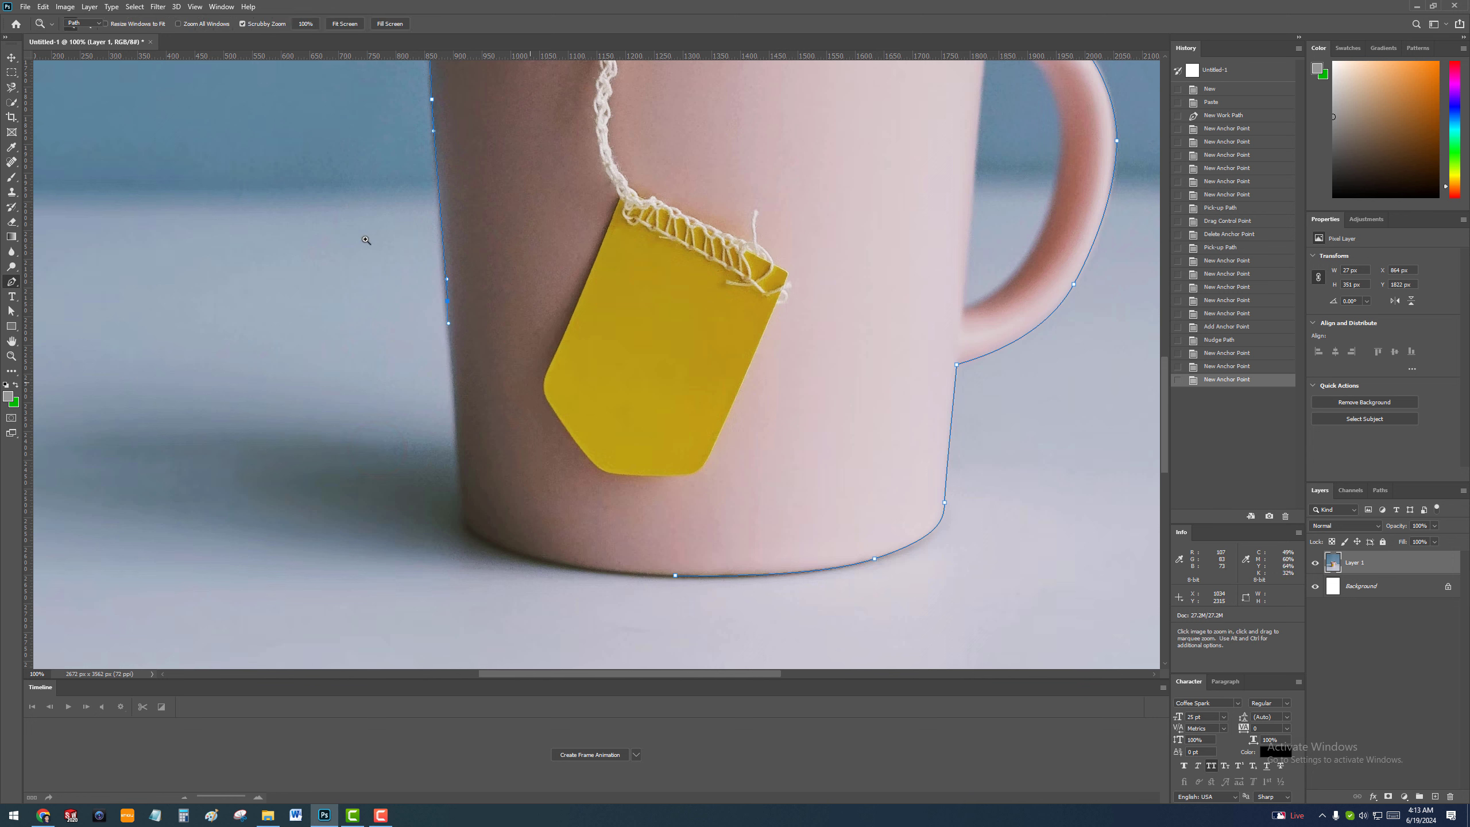
left_click(467, 523)
left_click_drag(599, 524, 586, 415)
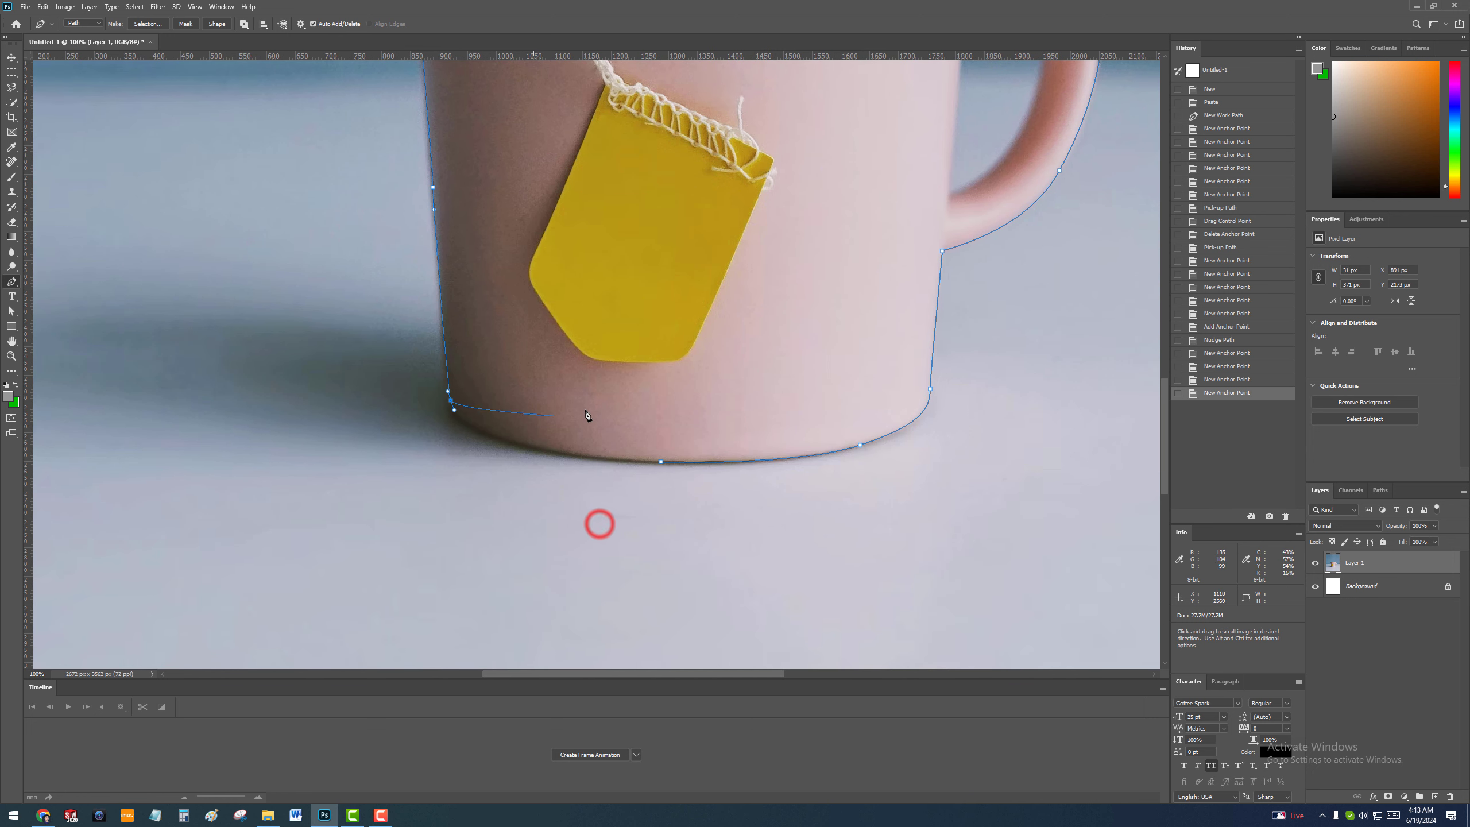
left_click_drag(494, 433, 533, 453)
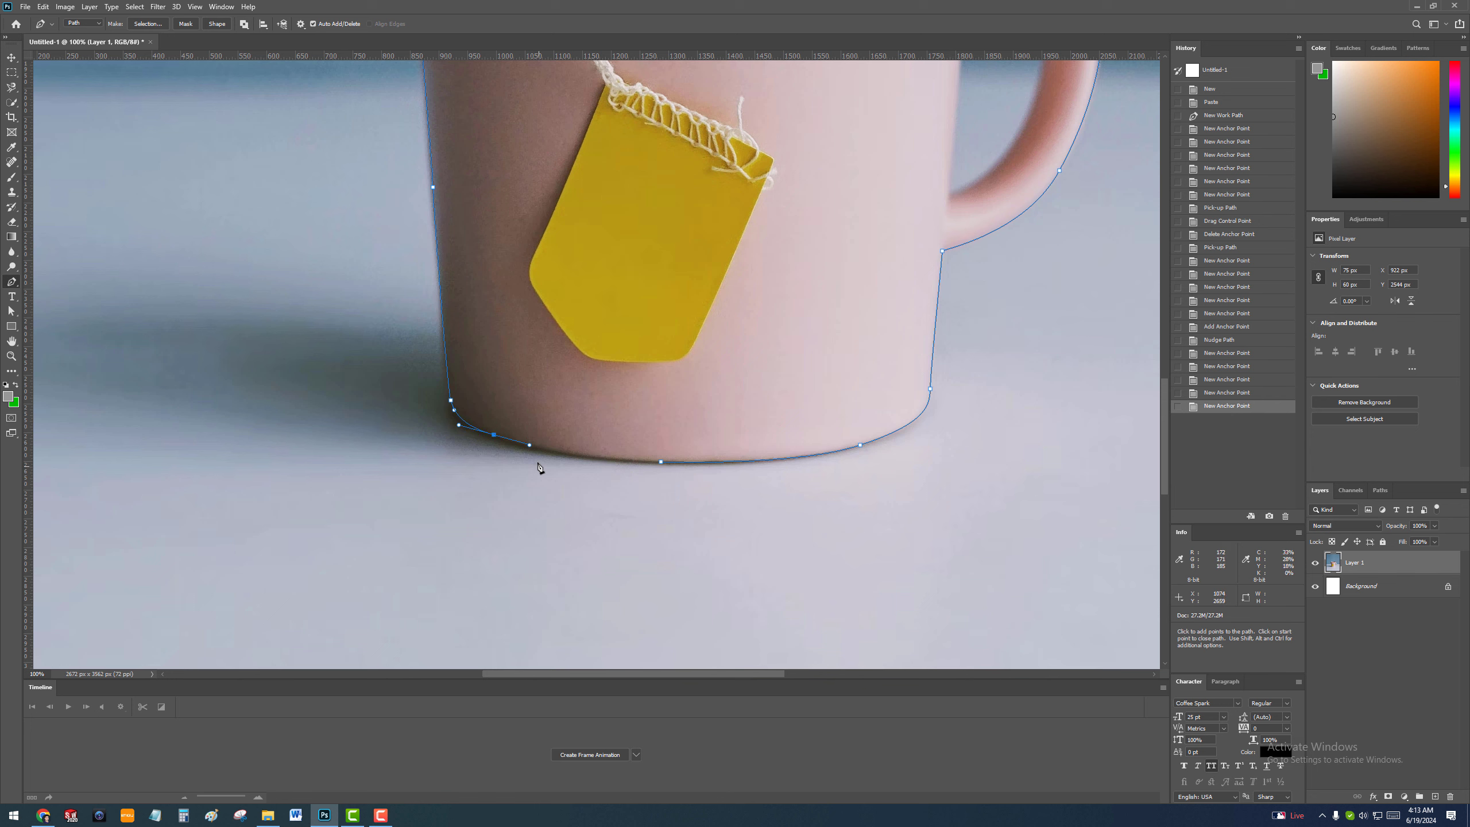
Nudge the two lower-left anchors to fit the mug's edge, moving the corner anchor slightly left.
key("Up")
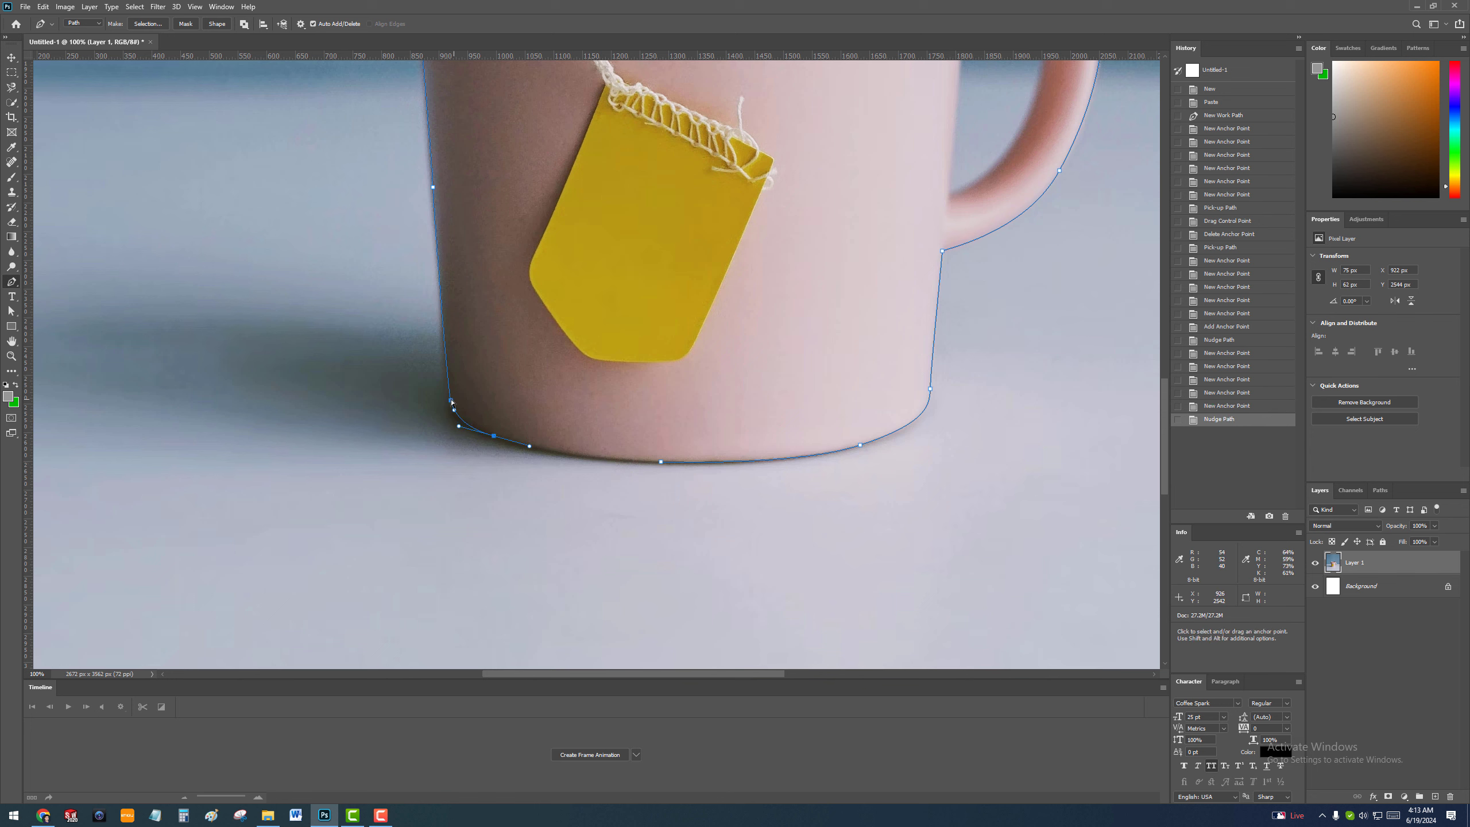
left_click(452, 402, "ctrl")
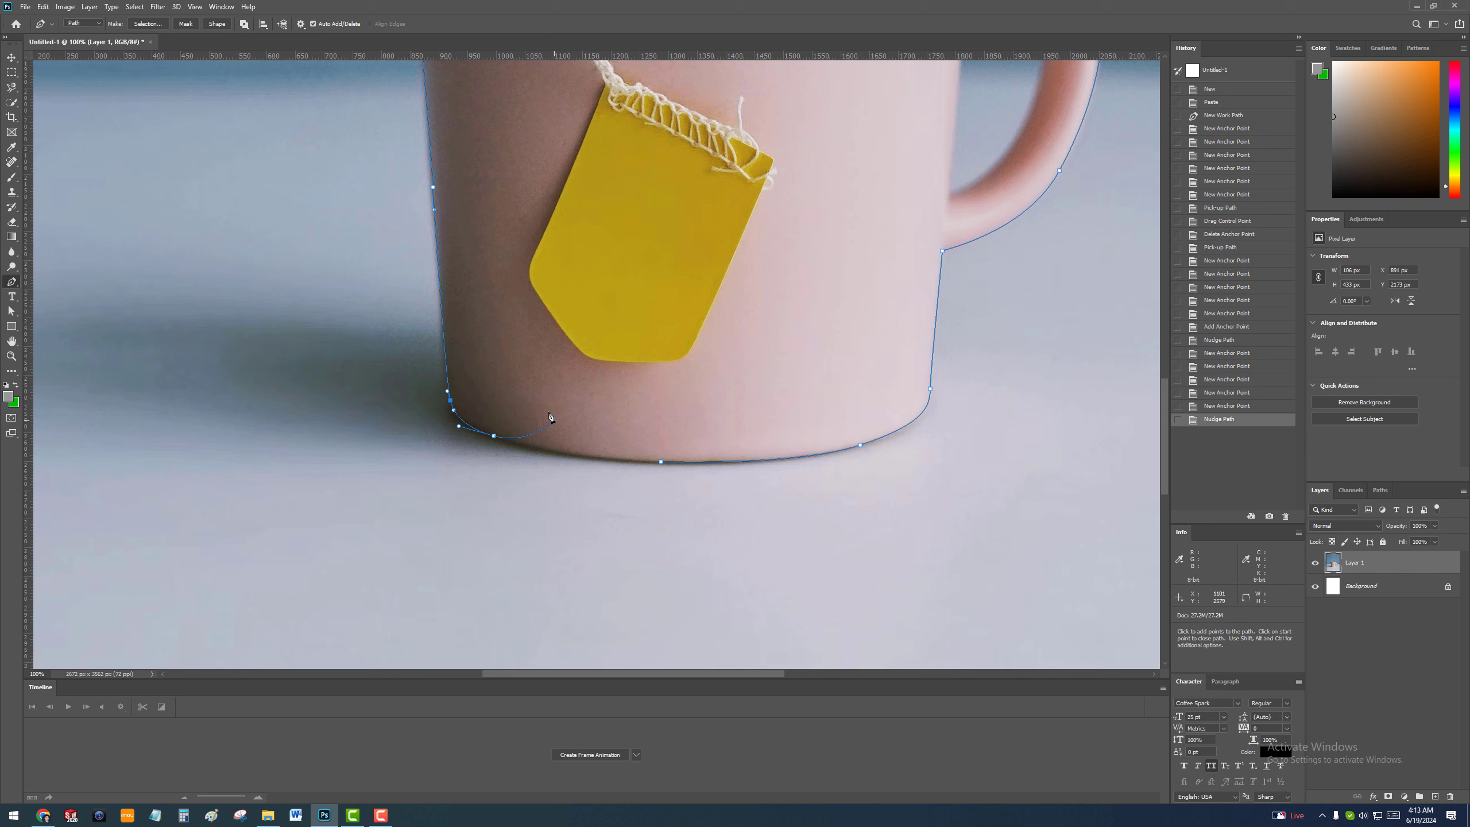
key("Left")
key("Left")
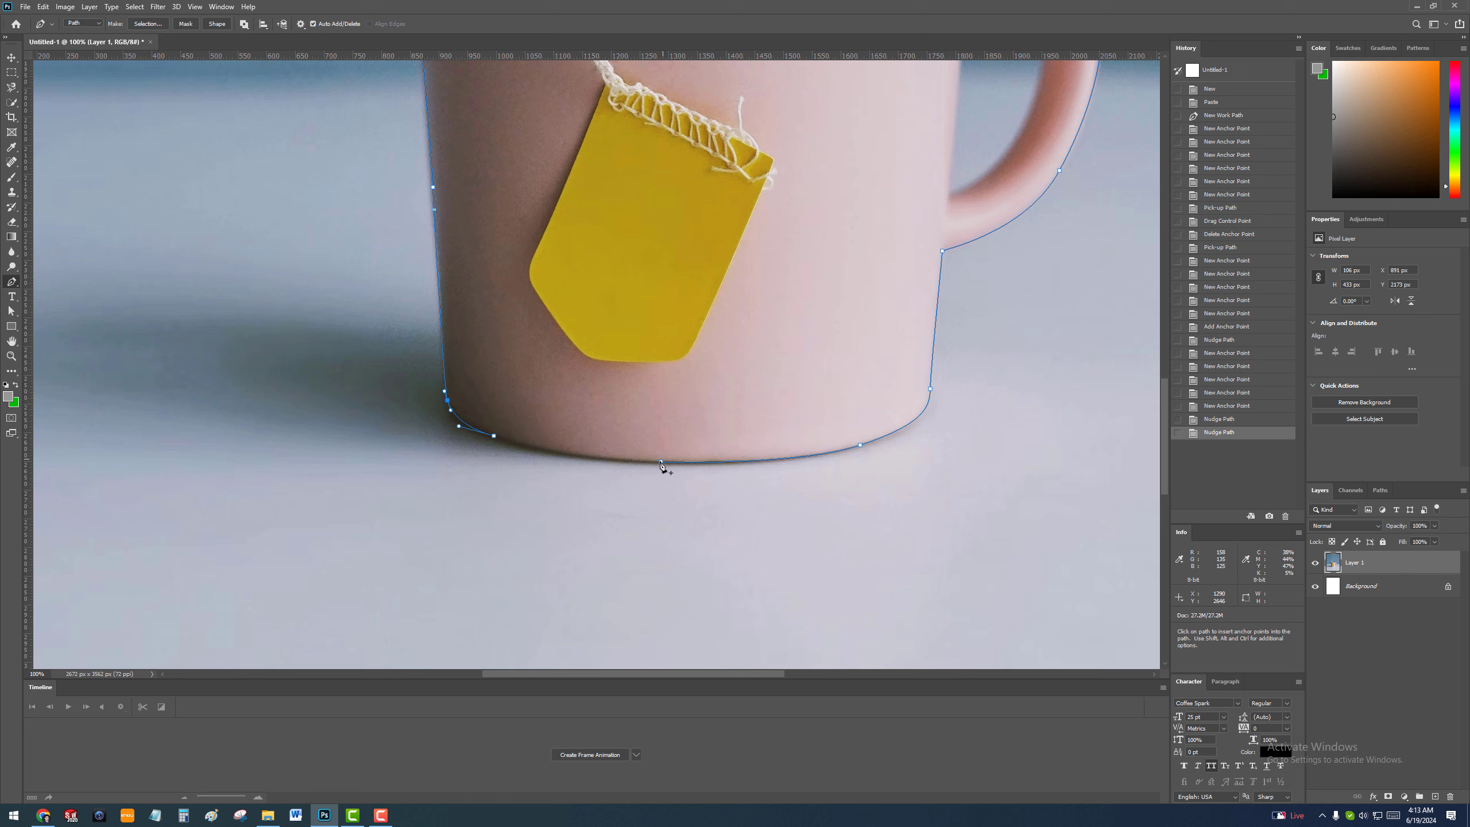
Add a final anchor at the middle of the mug's base and close the outline path at the existing anchor.
left_click(660, 461, "ctrl")
left_click_drag(692, 464, 731, 465)
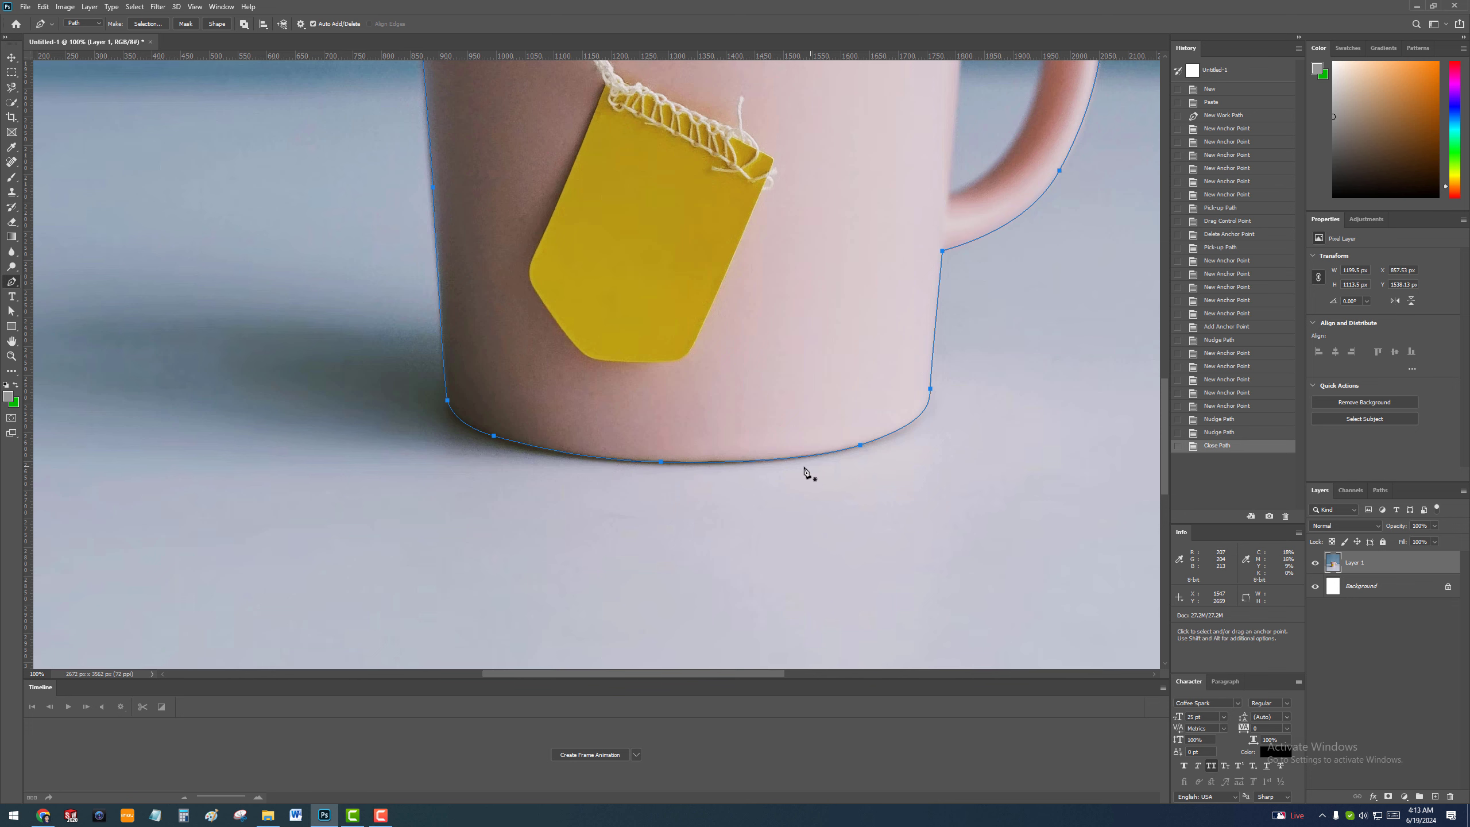
key("ctrl+minus")
key("ctrl+minus")
key("ctrl+minus")
left_click_drag(670, 300, 647, 273)
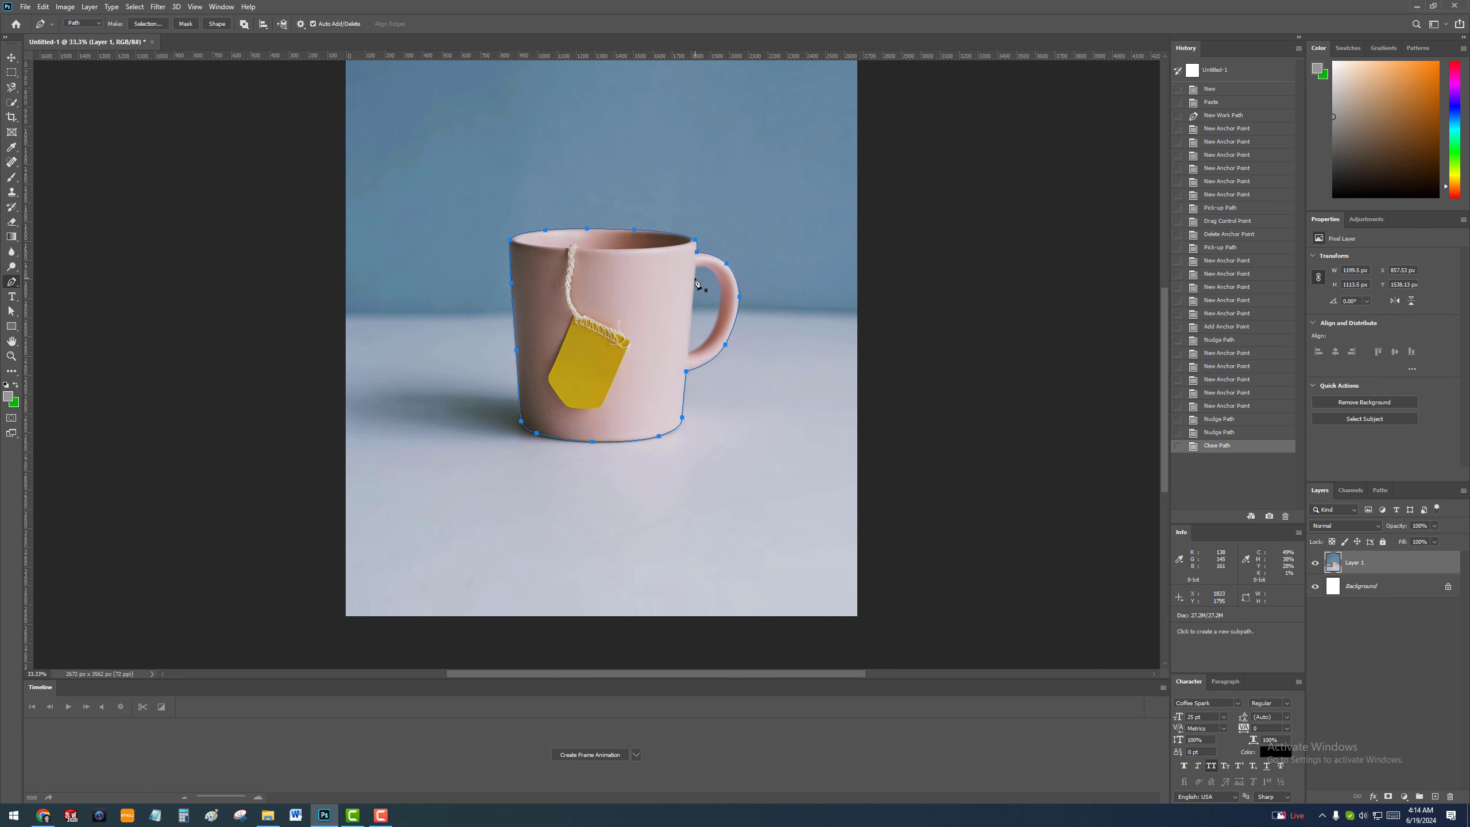
Make a new anti-aliased selection from the closed mug path with a 0-pixel feather radius, and deselect it.
right_click(619, 313)
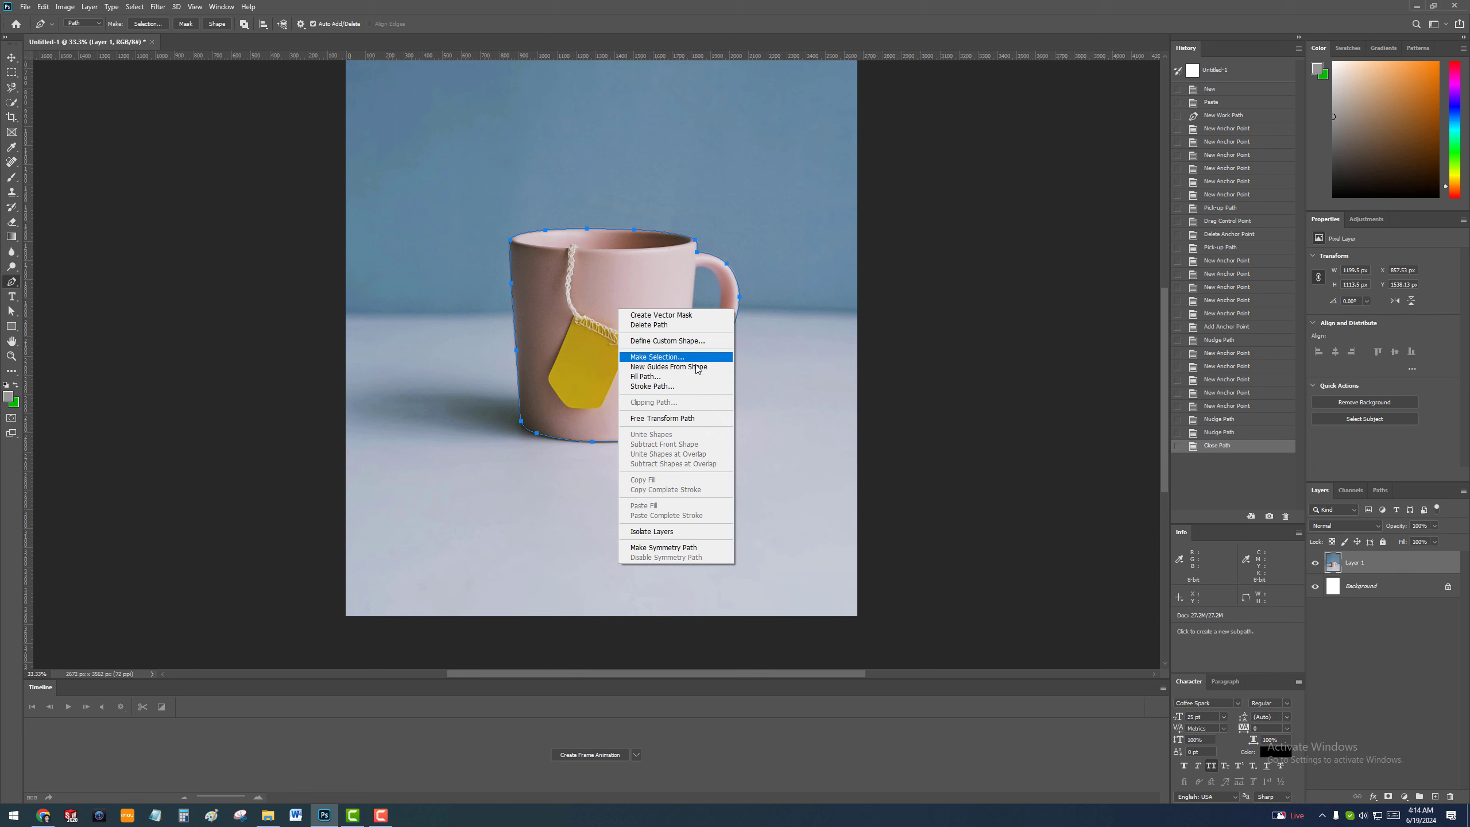
left_click(658, 358)
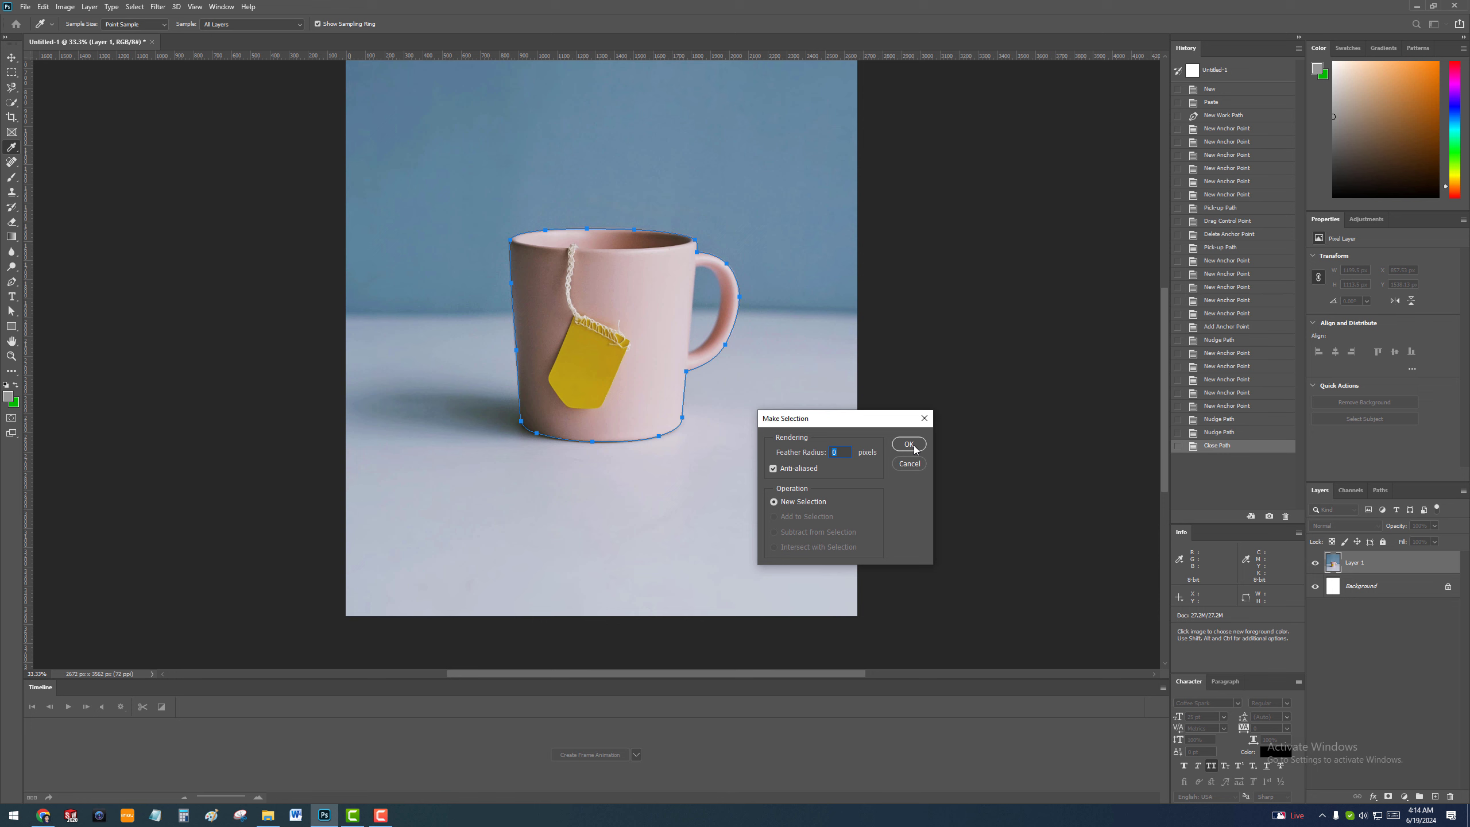
left_click(909, 444)
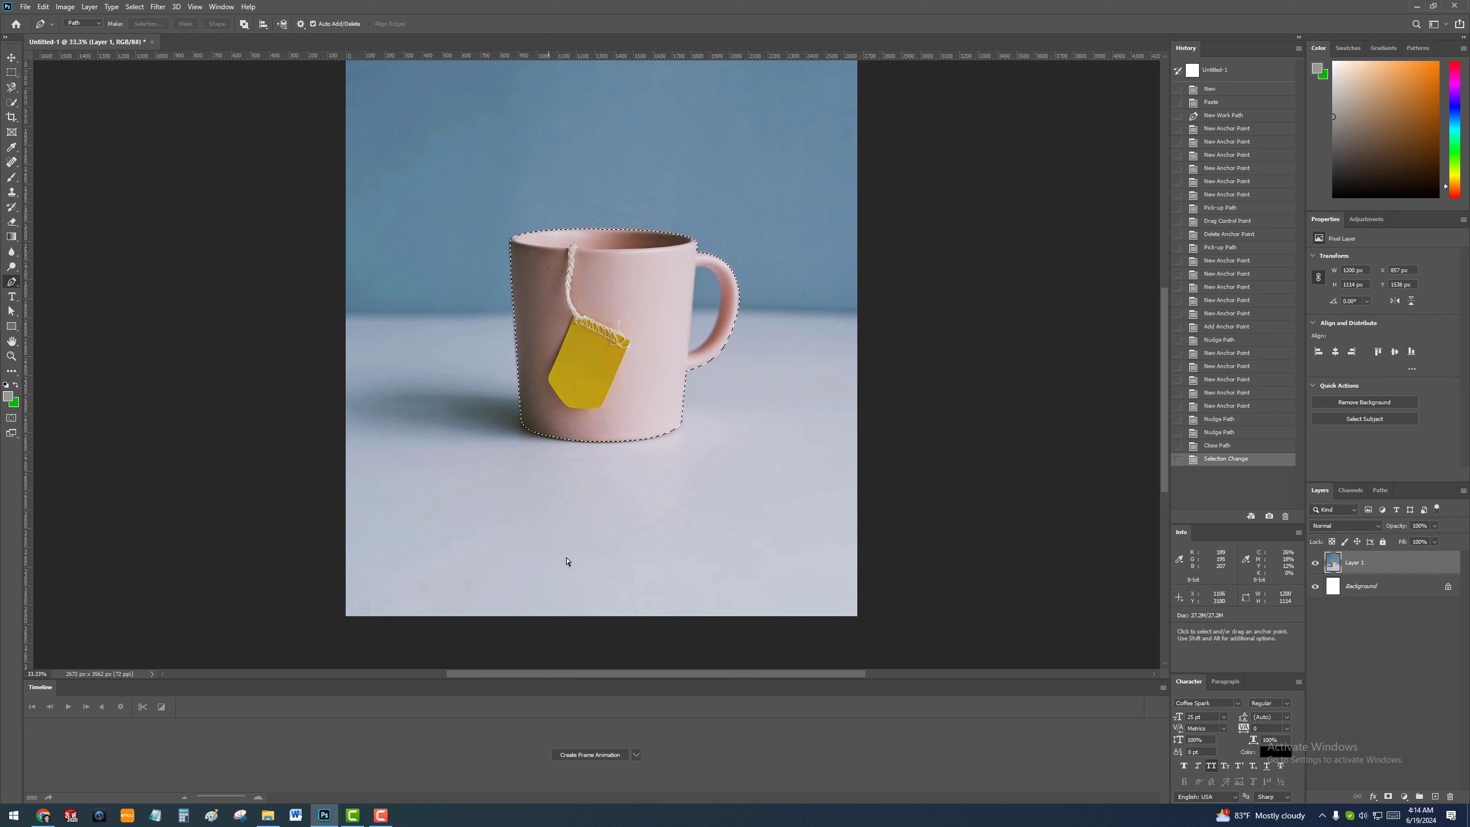
key("ctrl+d")
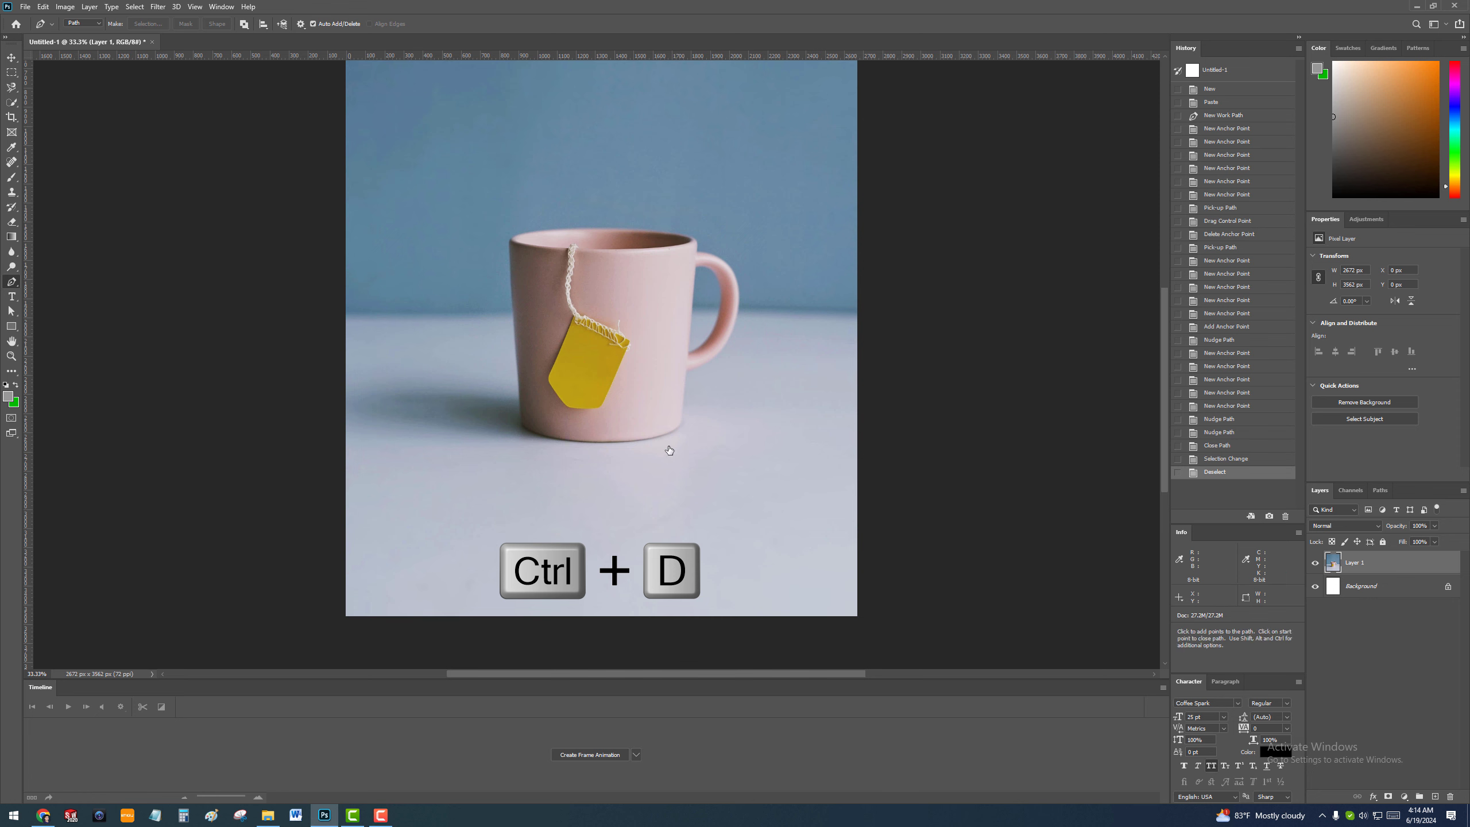
Activate the Work Path to show the mug's outline on the canvas again.
left_click(1380, 490)
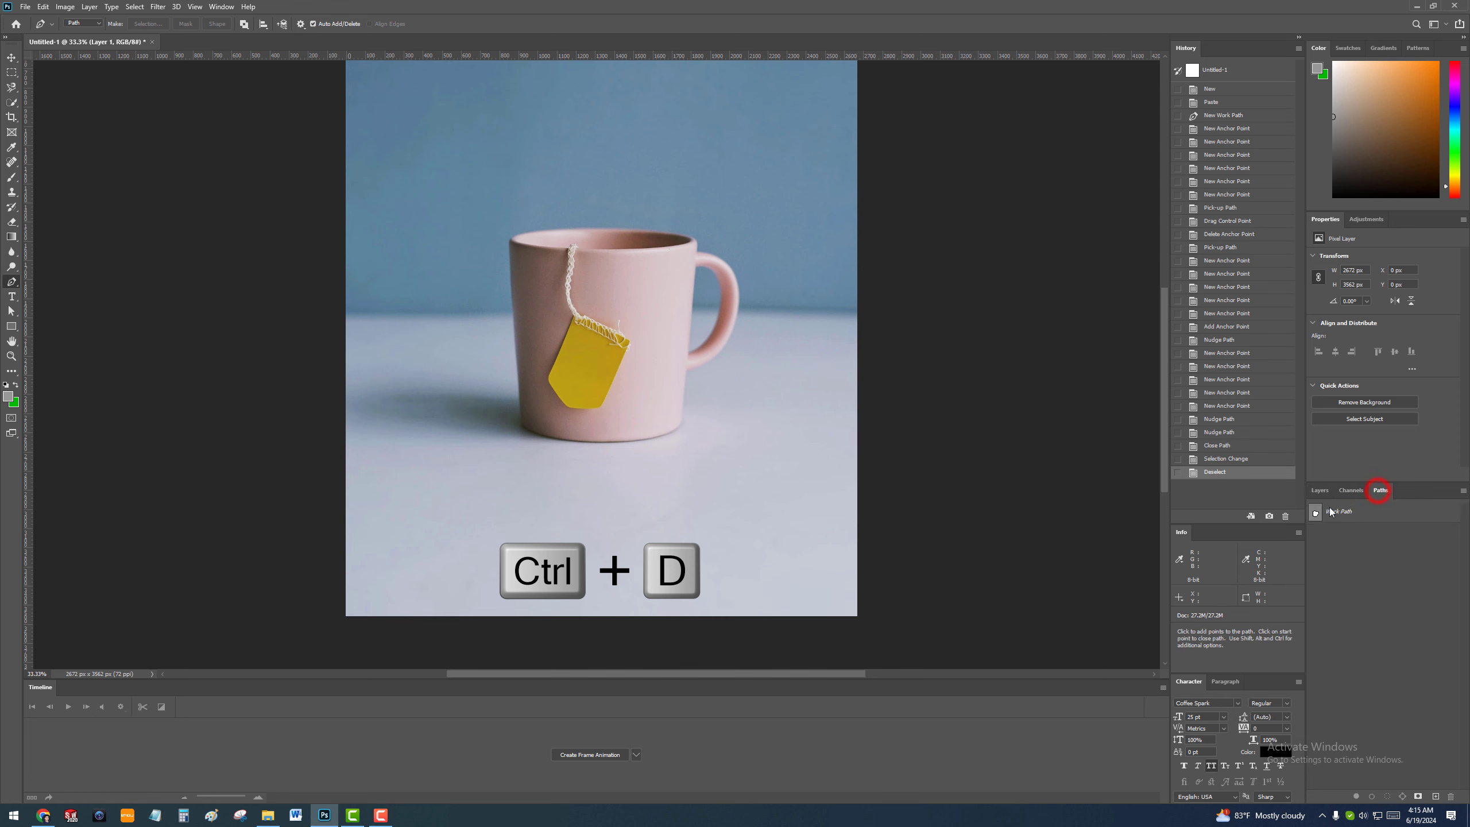
left_click(1316, 512)
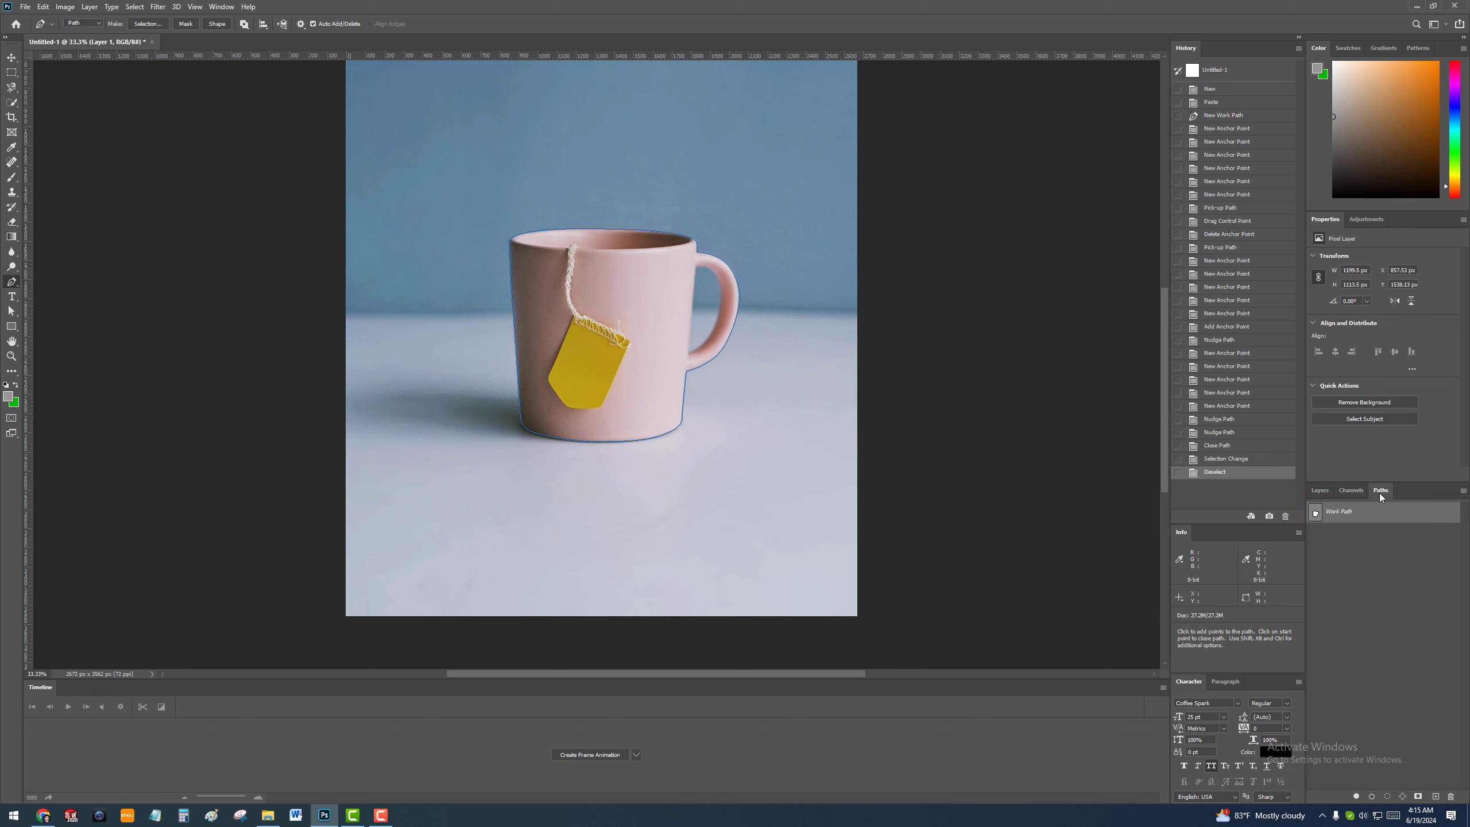
left_click(225, 7)
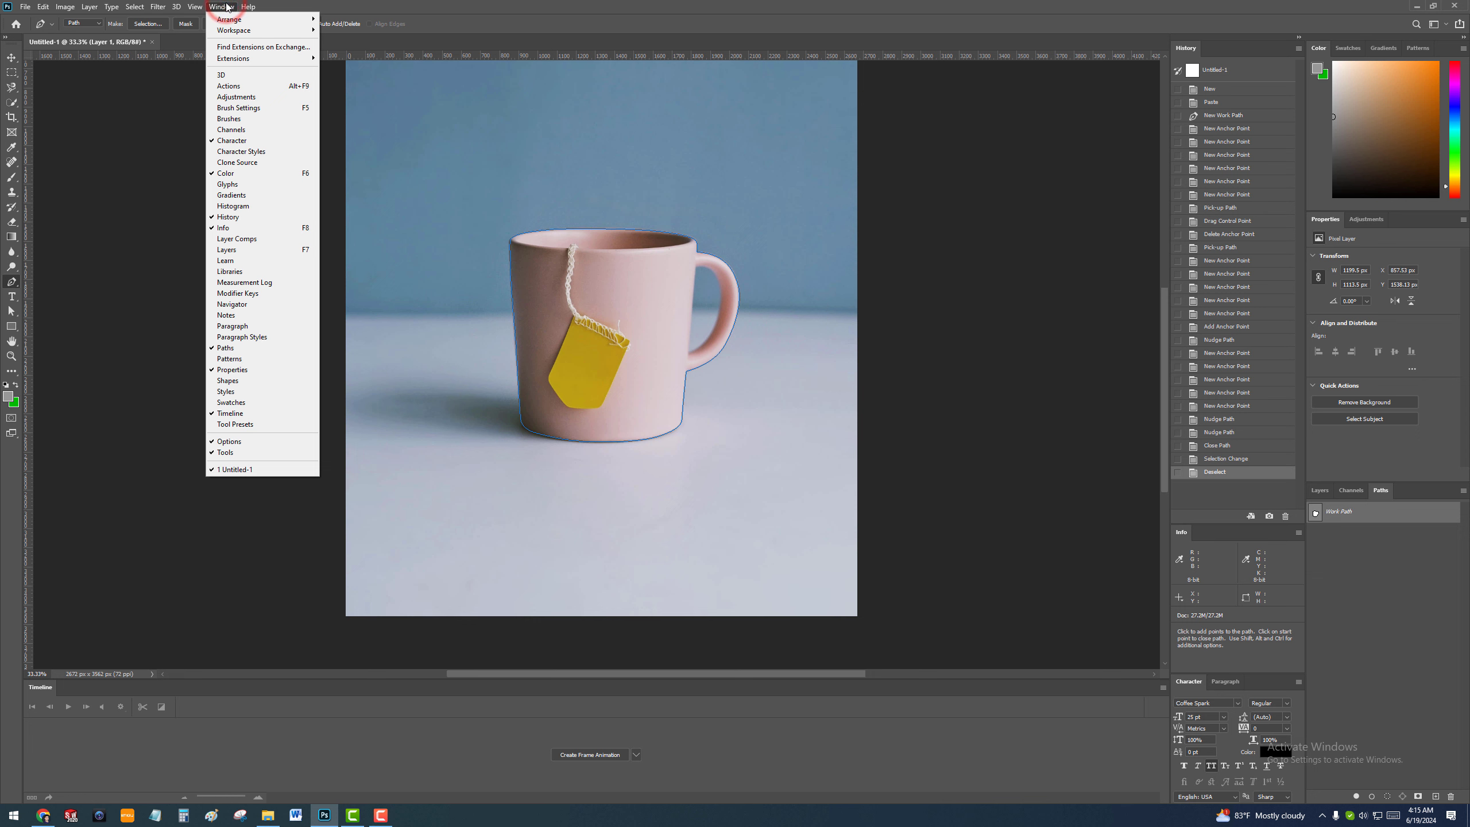
mouse_move(248, 7)
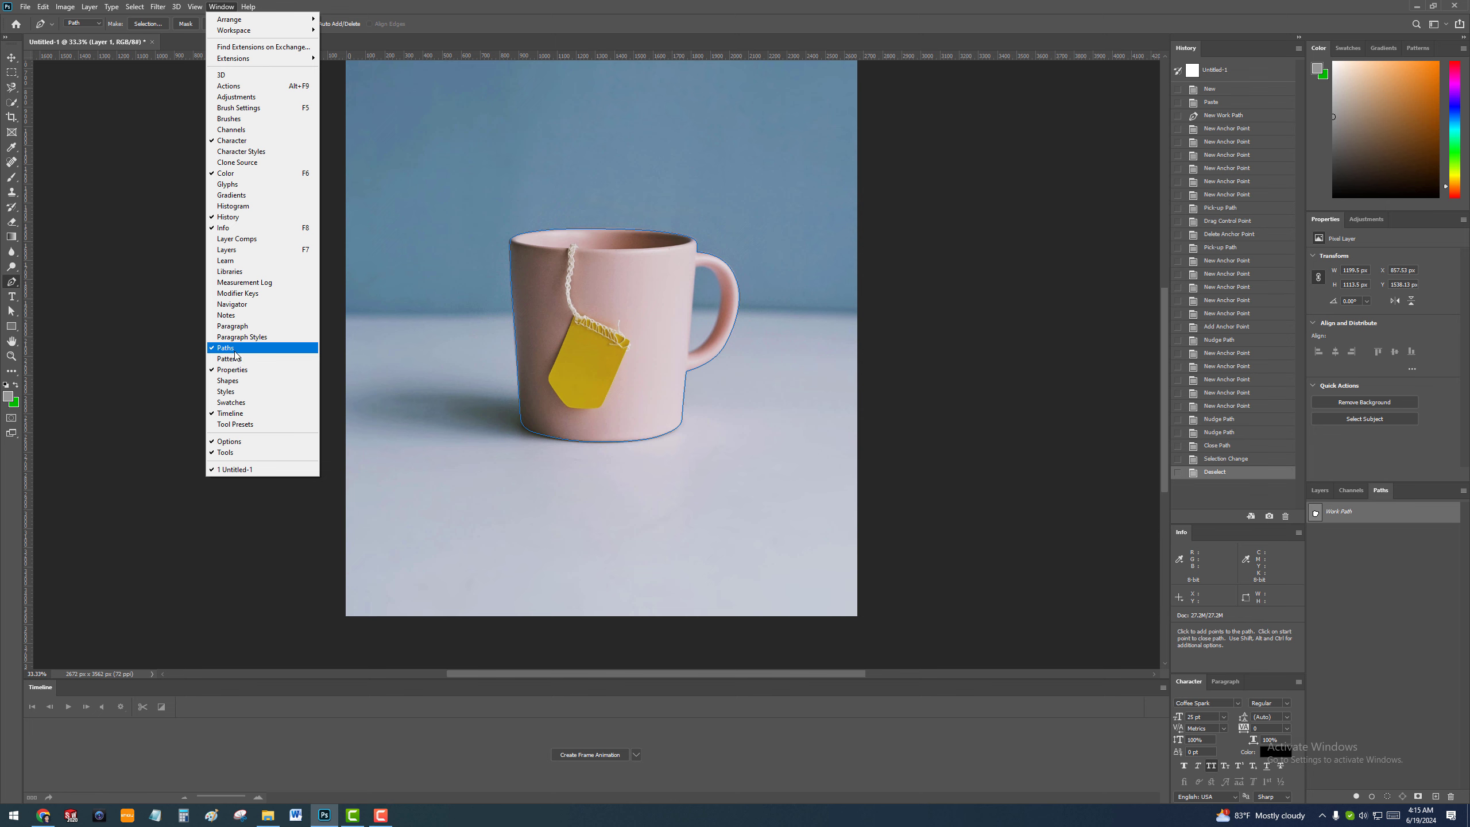
left_click(628, 10)
Start a new subpath at the upper corner of the handle opening and curve it along the handle's inner edge with the Pen tool.
key("z")
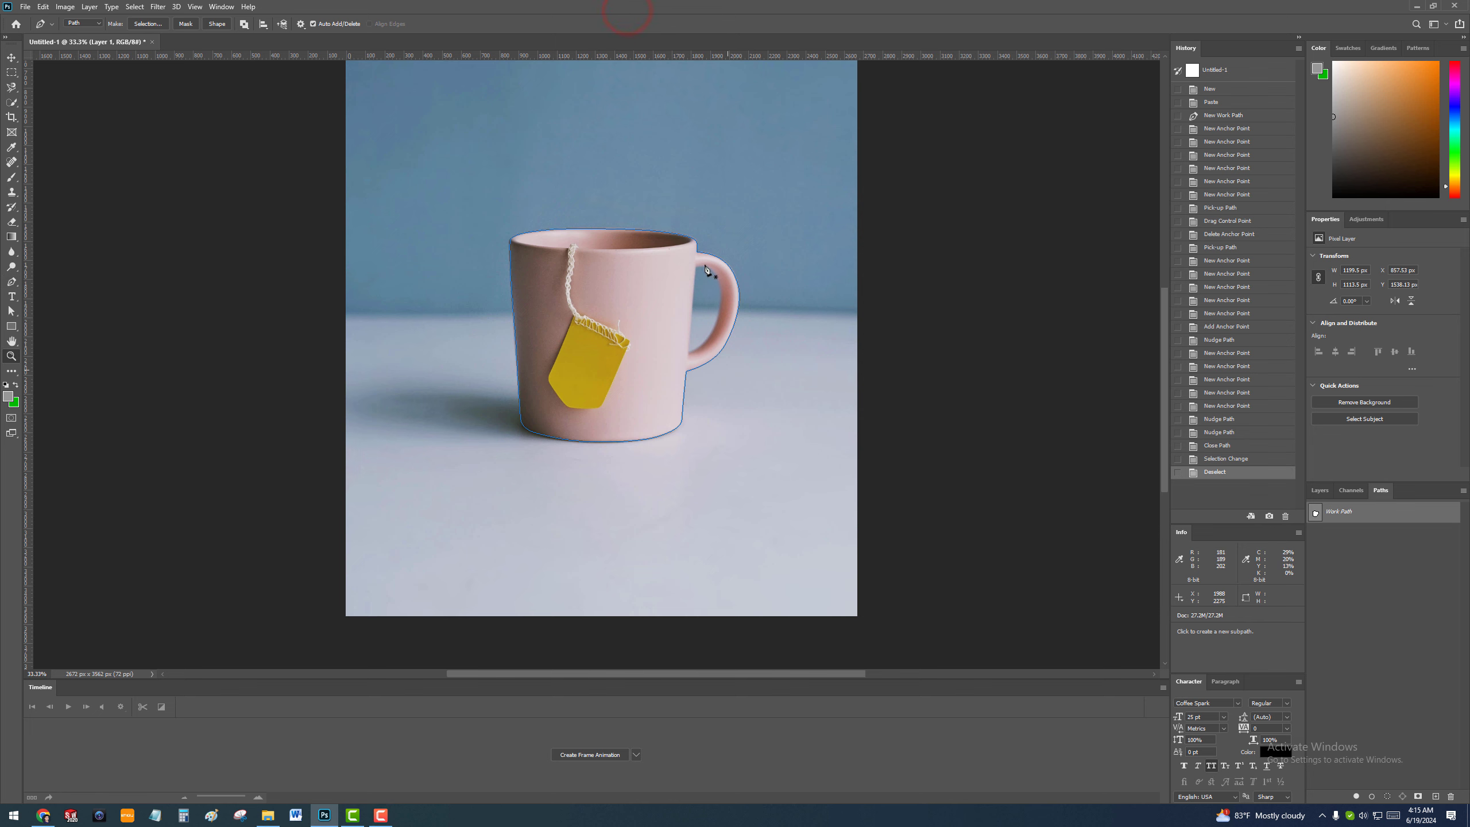
left_click(692, 313)
left_click(691, 333)
left_click(700, 324)
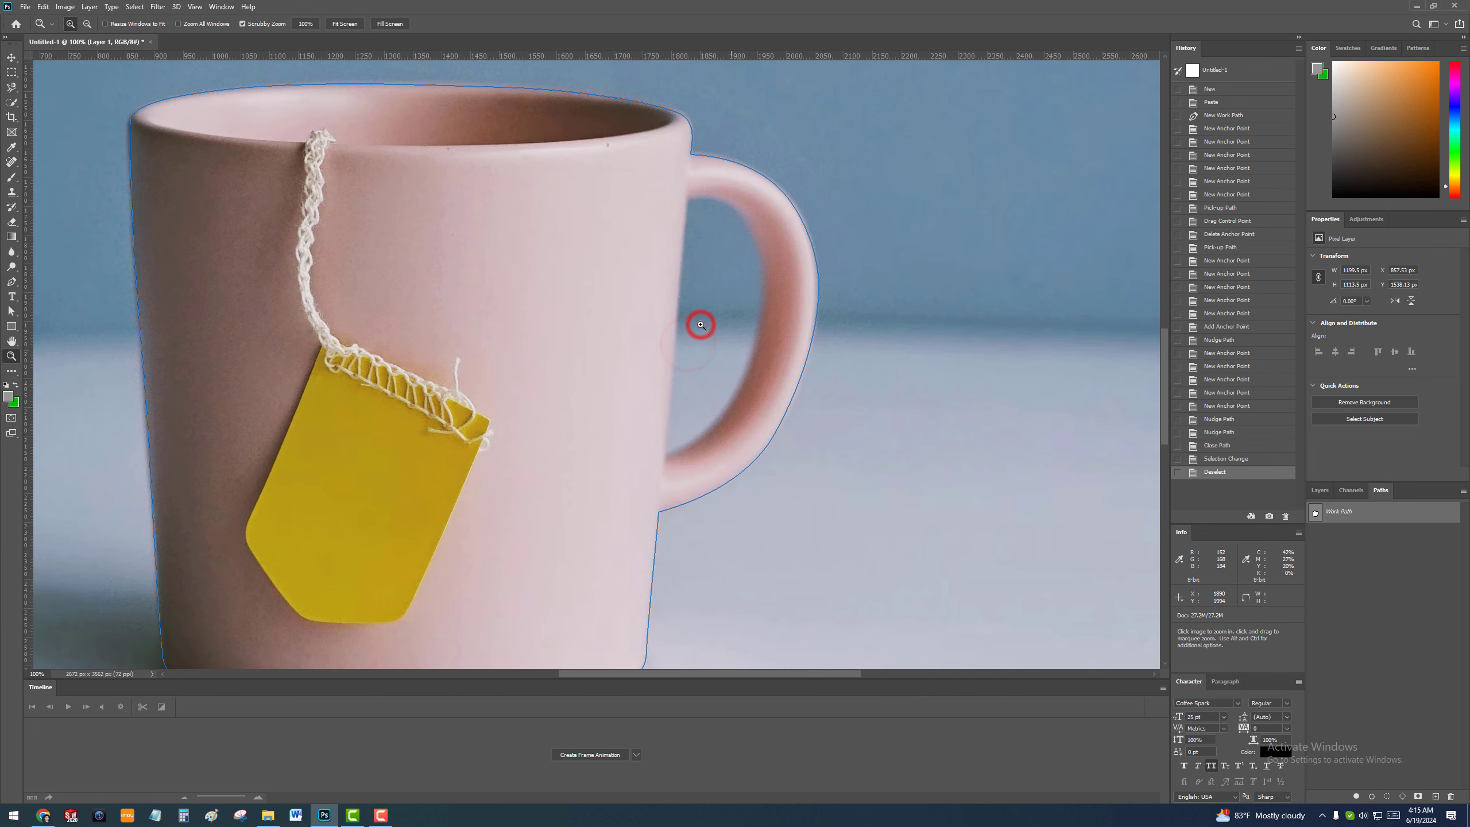
mouse_move(726, 208)
left_mouse_down()
mouse_move(674, 277)
mouse_move(760, 371)
mouse_move(715, 213)
left_mouse_up()
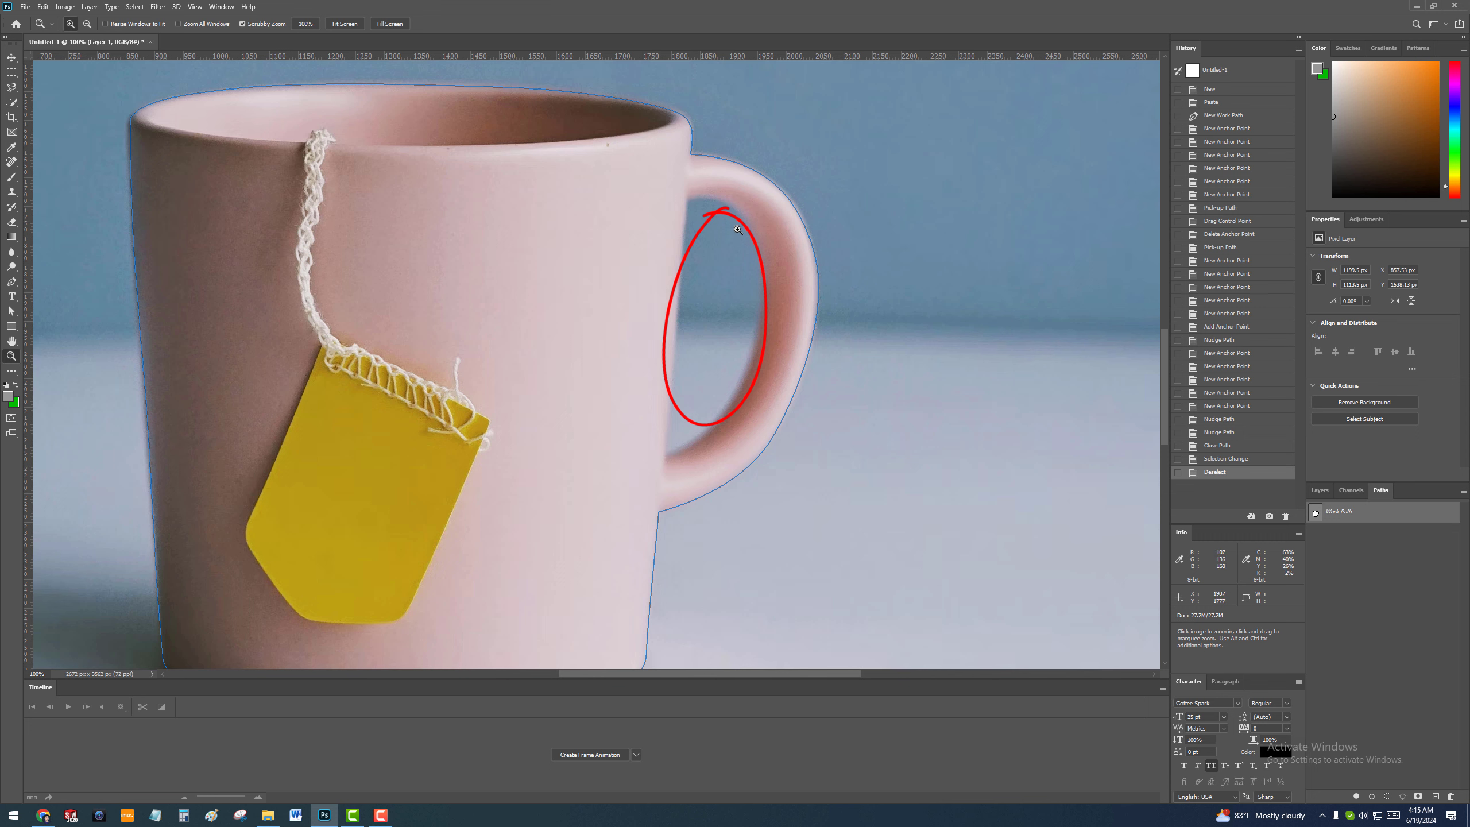
key("p")
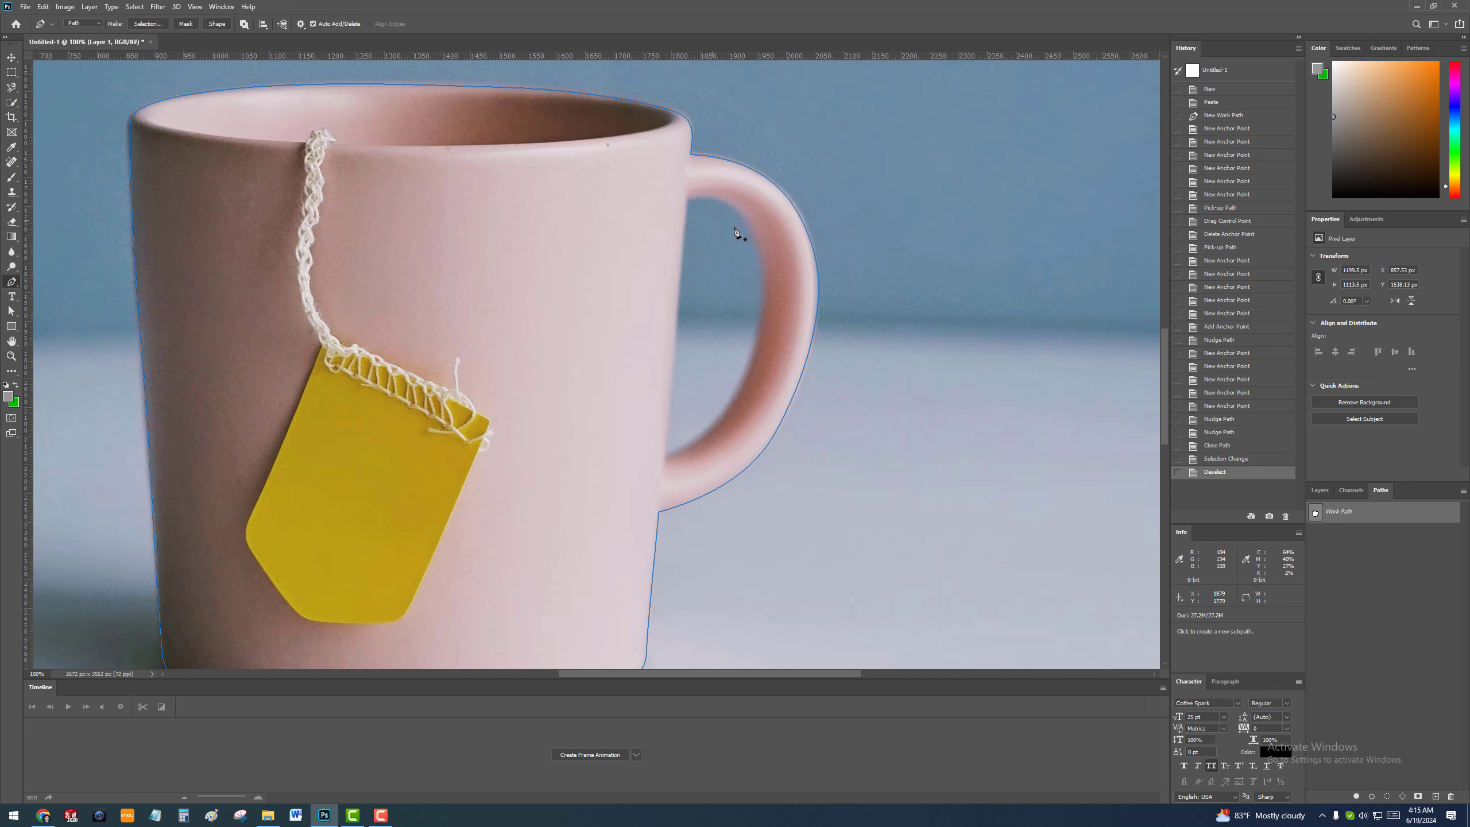
left_click(689, 202)
left_click_drag(762, 255, 770, 324)
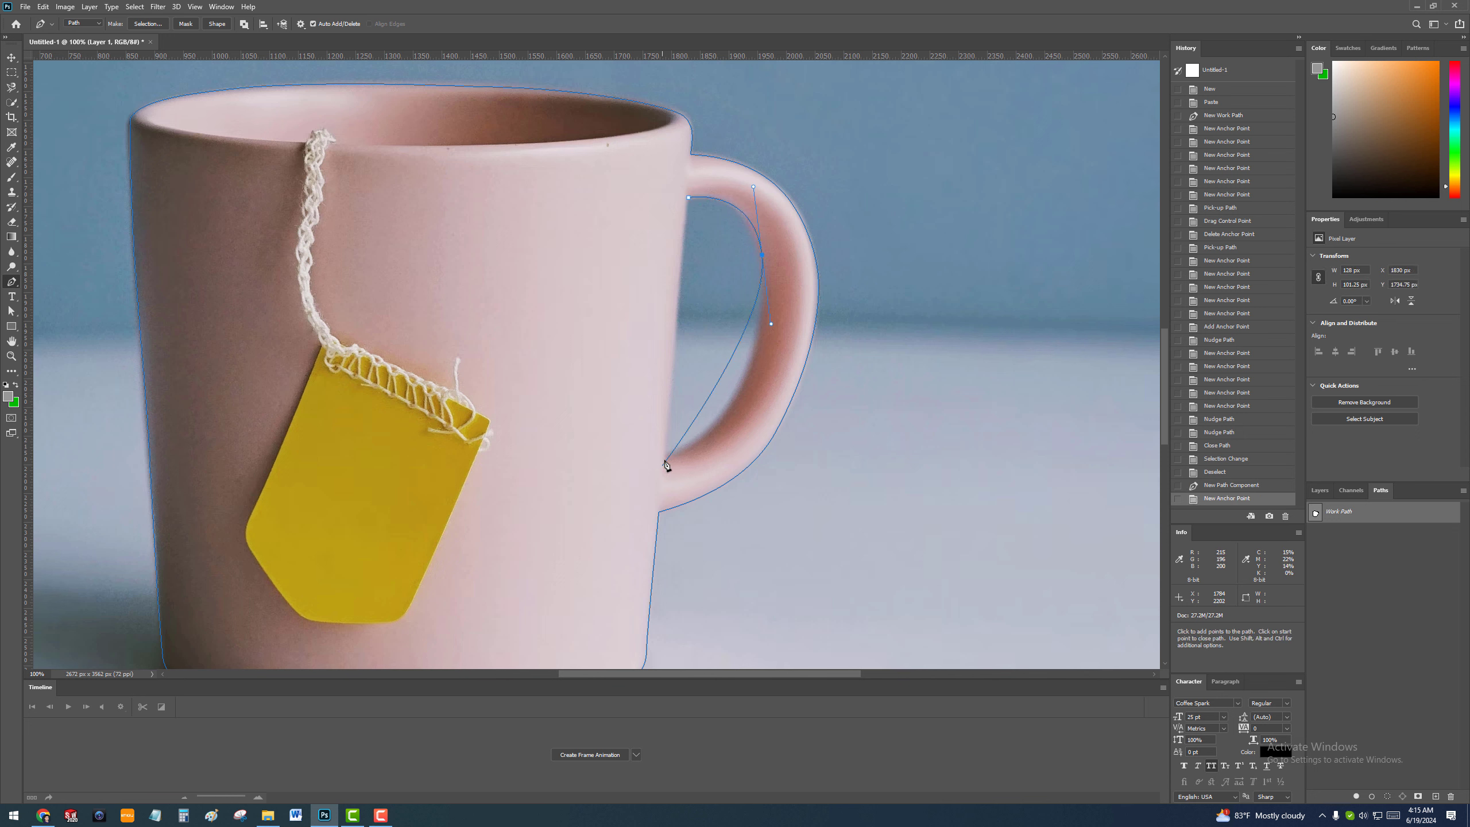
Continue the subpath around the handle's lower inner edge to the opening's bottom corner and close it at its starting anchor.
left_click_drag(664, 459, 611, 477)
key("BackSpace")
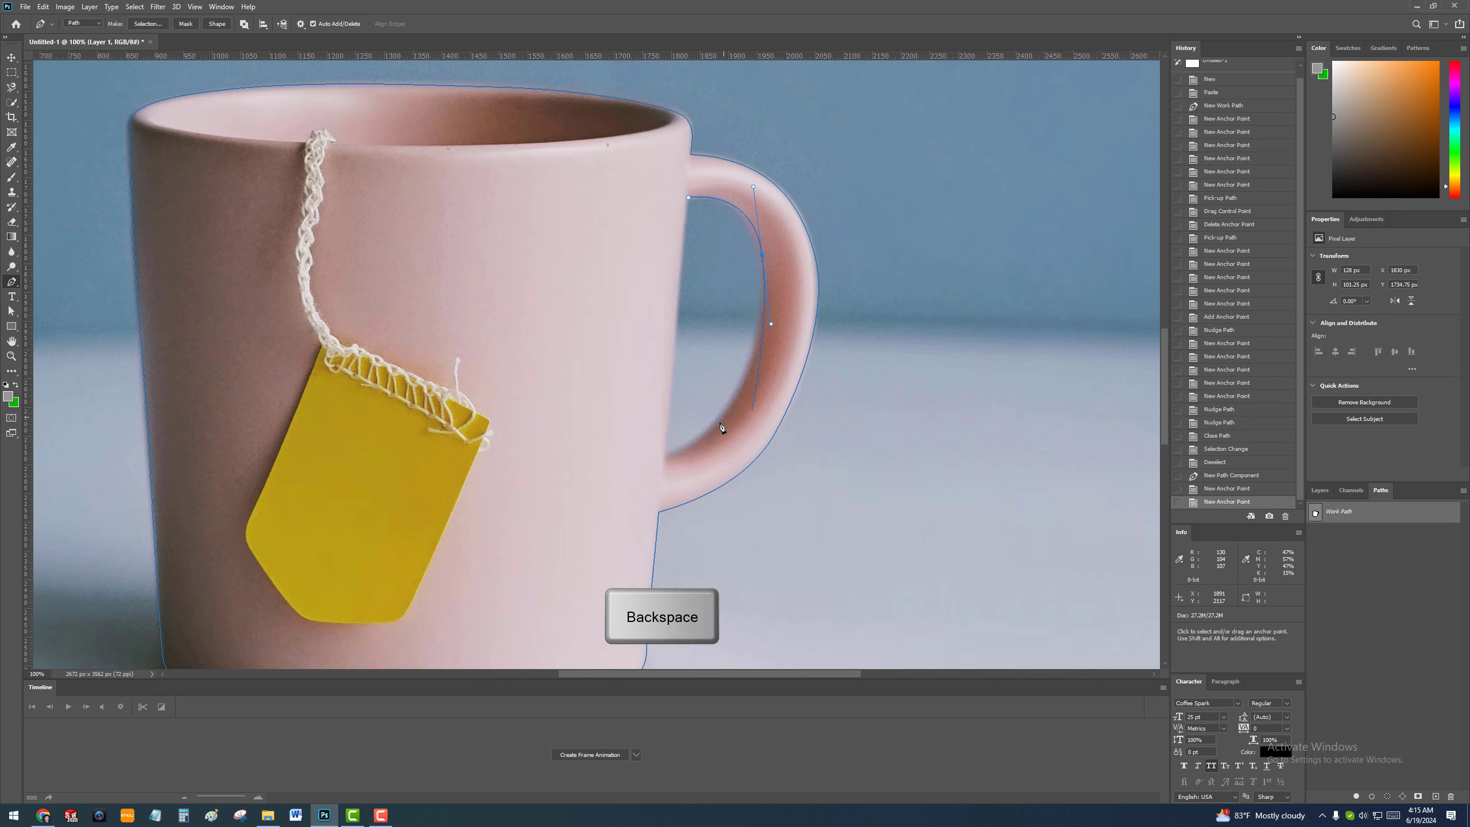
left_click_drag(720, 423, 669, 434)
key("ctrl+z")
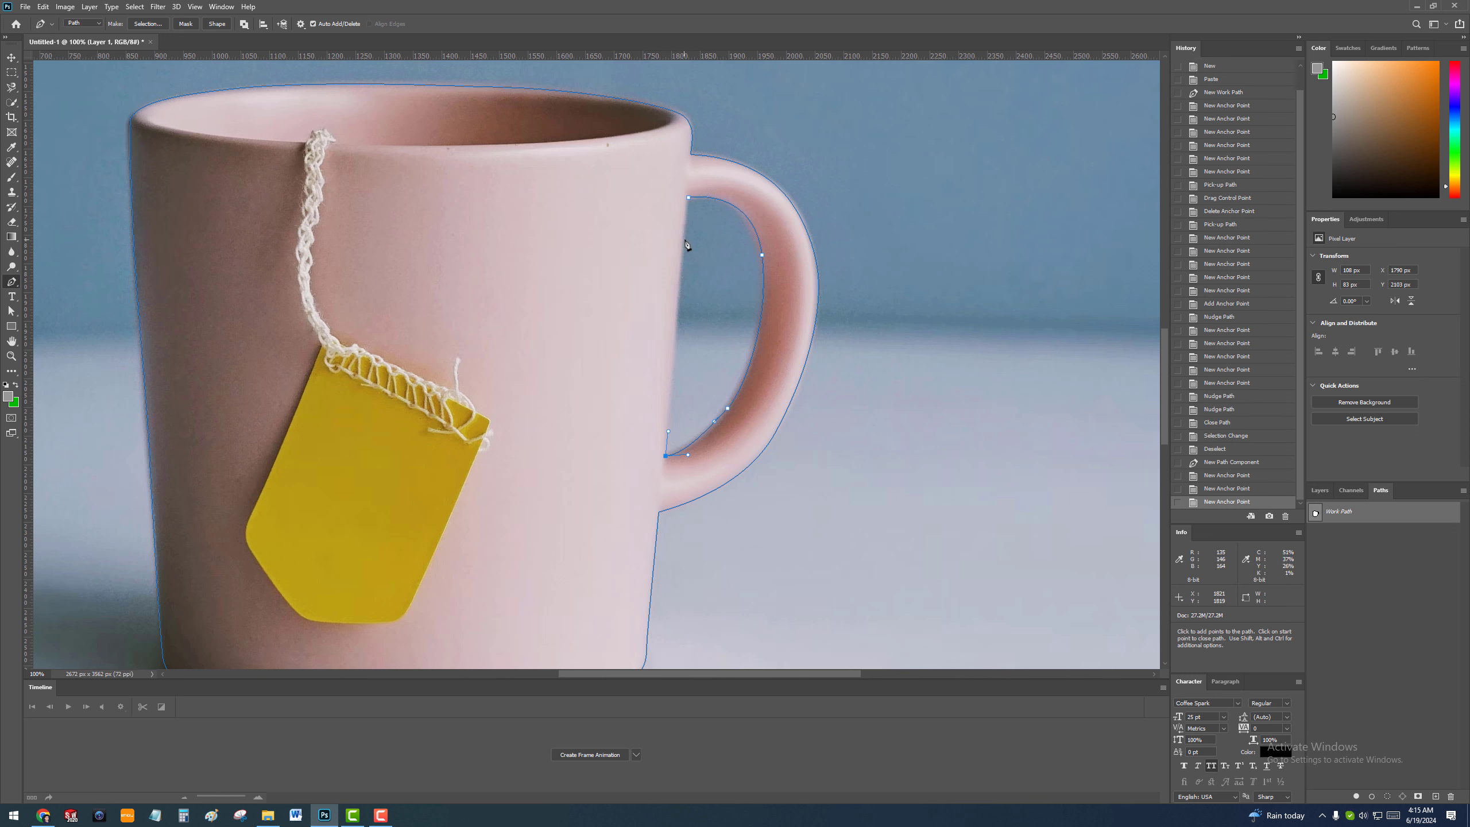
left_click(689, 200)
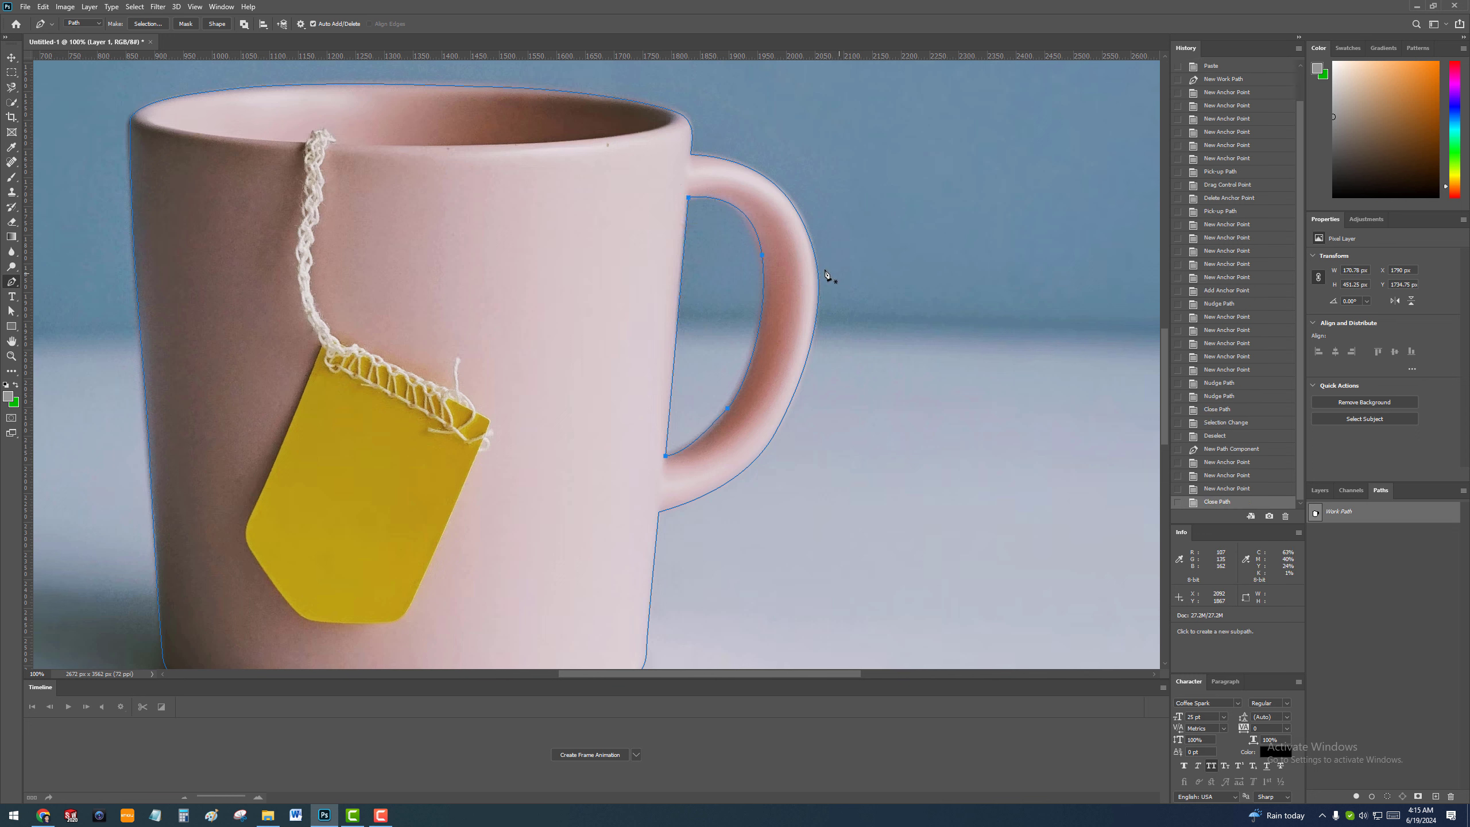
Try to convert the path to a selection directly, and undo the last selection change.
key("ctrl+minus")
key("ctrl+minus")
key("ctrl+Return")
key("ctrl+Return")
key("ctrl+z")
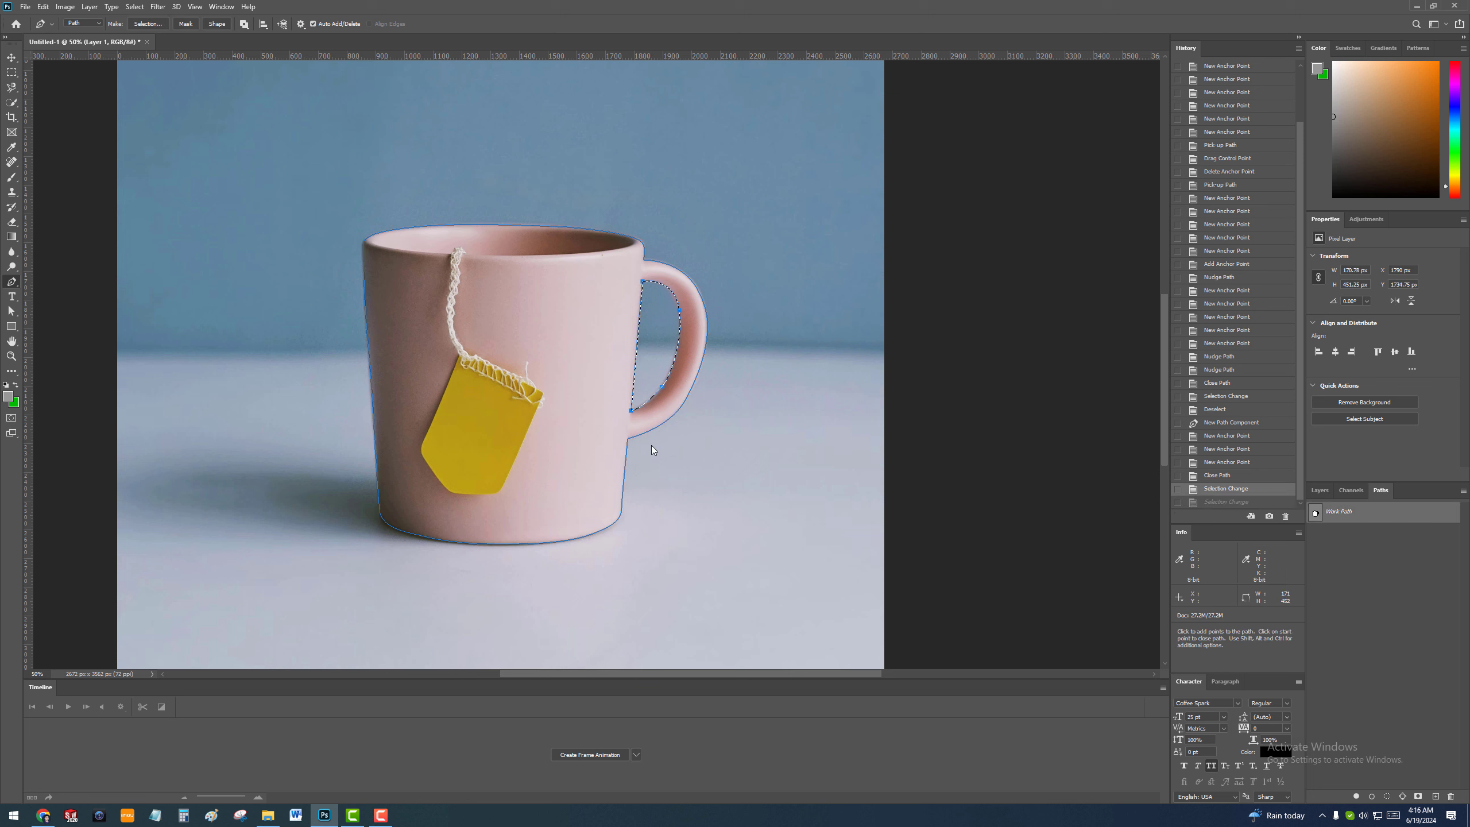
right_click(660, 321)
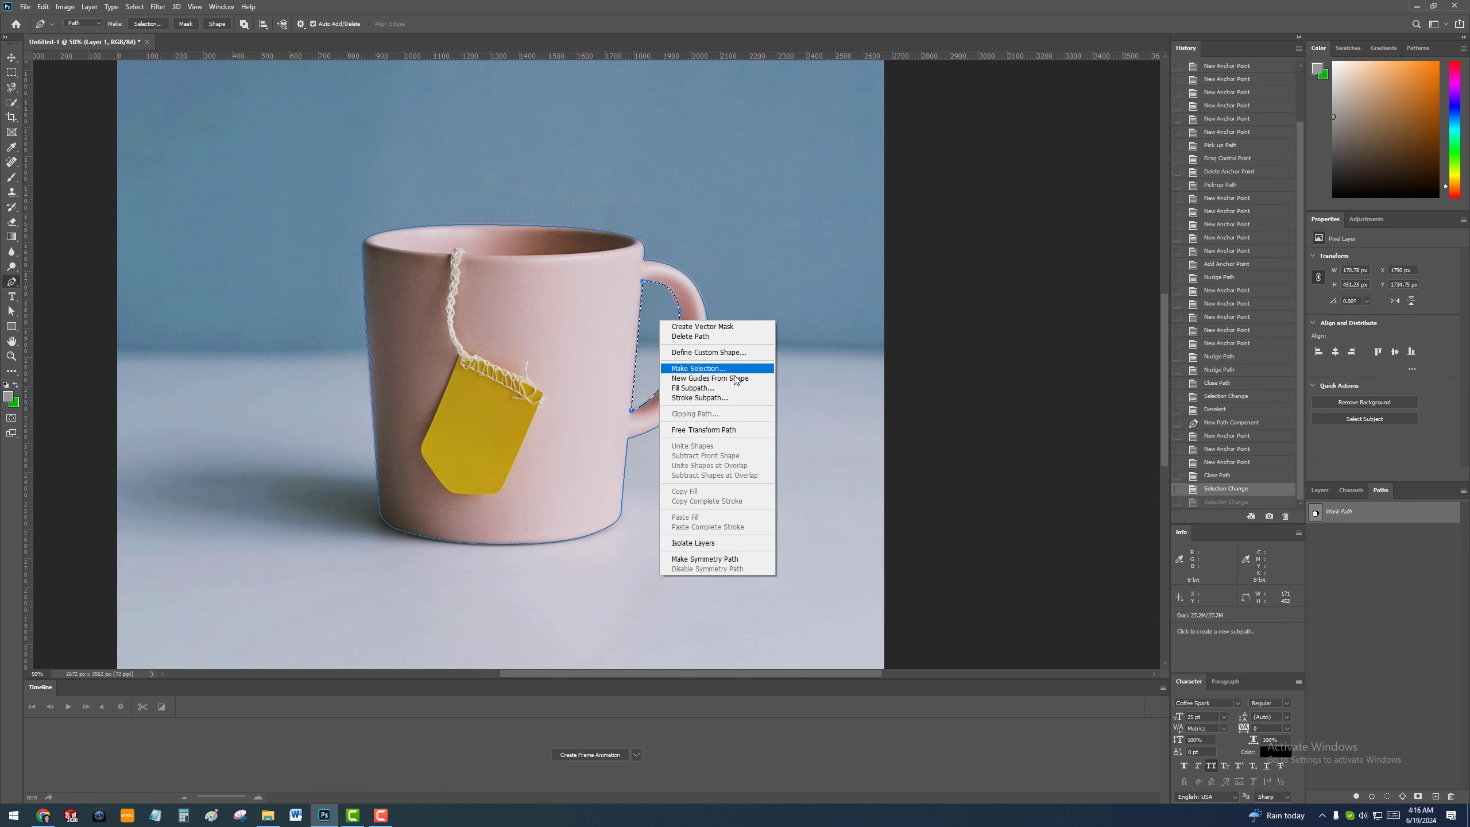
left_click(750, 27)
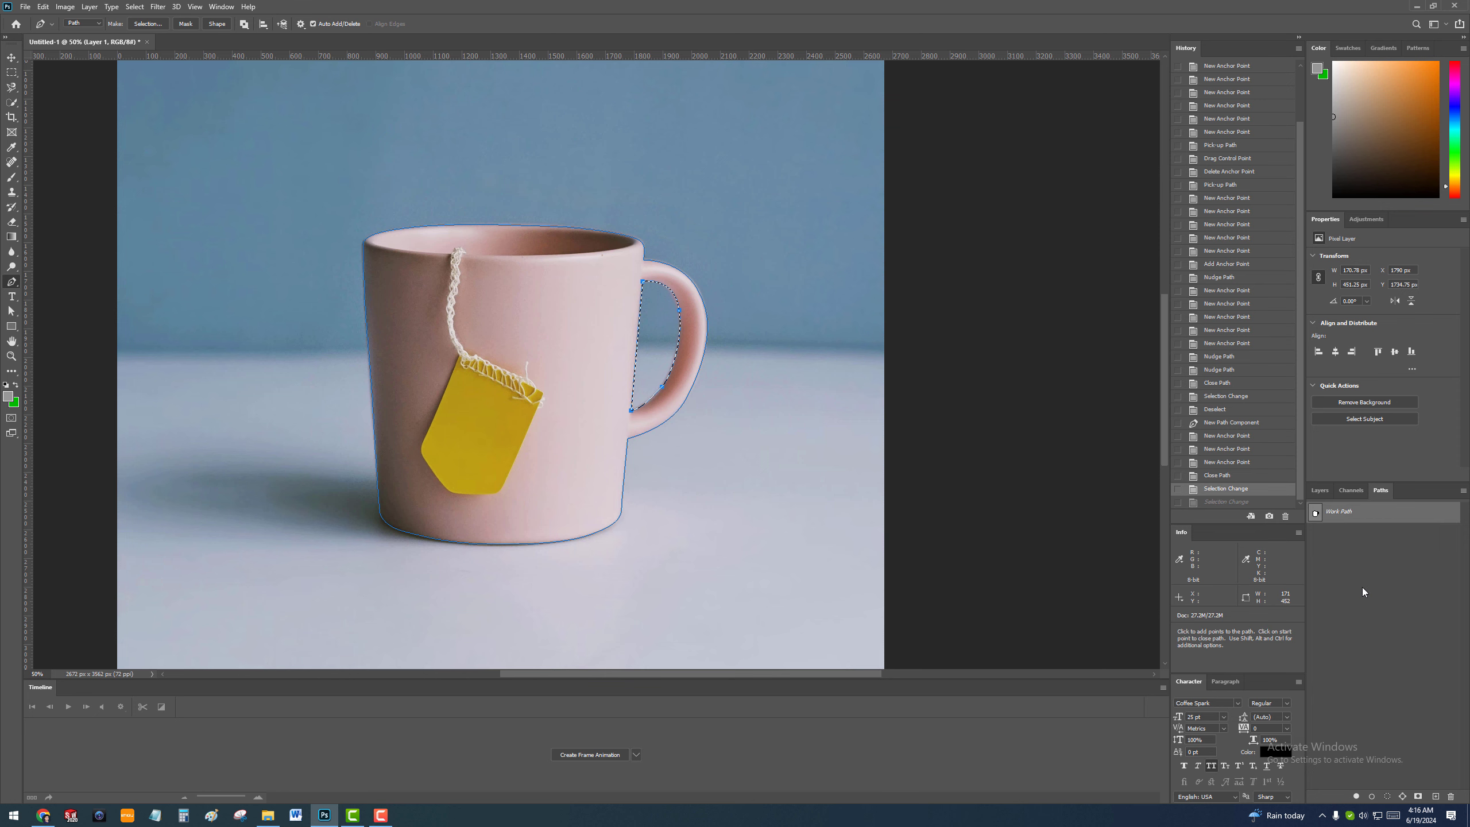
Load the entire Work Path as a selection and copy the selected mug from Layer 1 to a new layer.
key("ctrl")
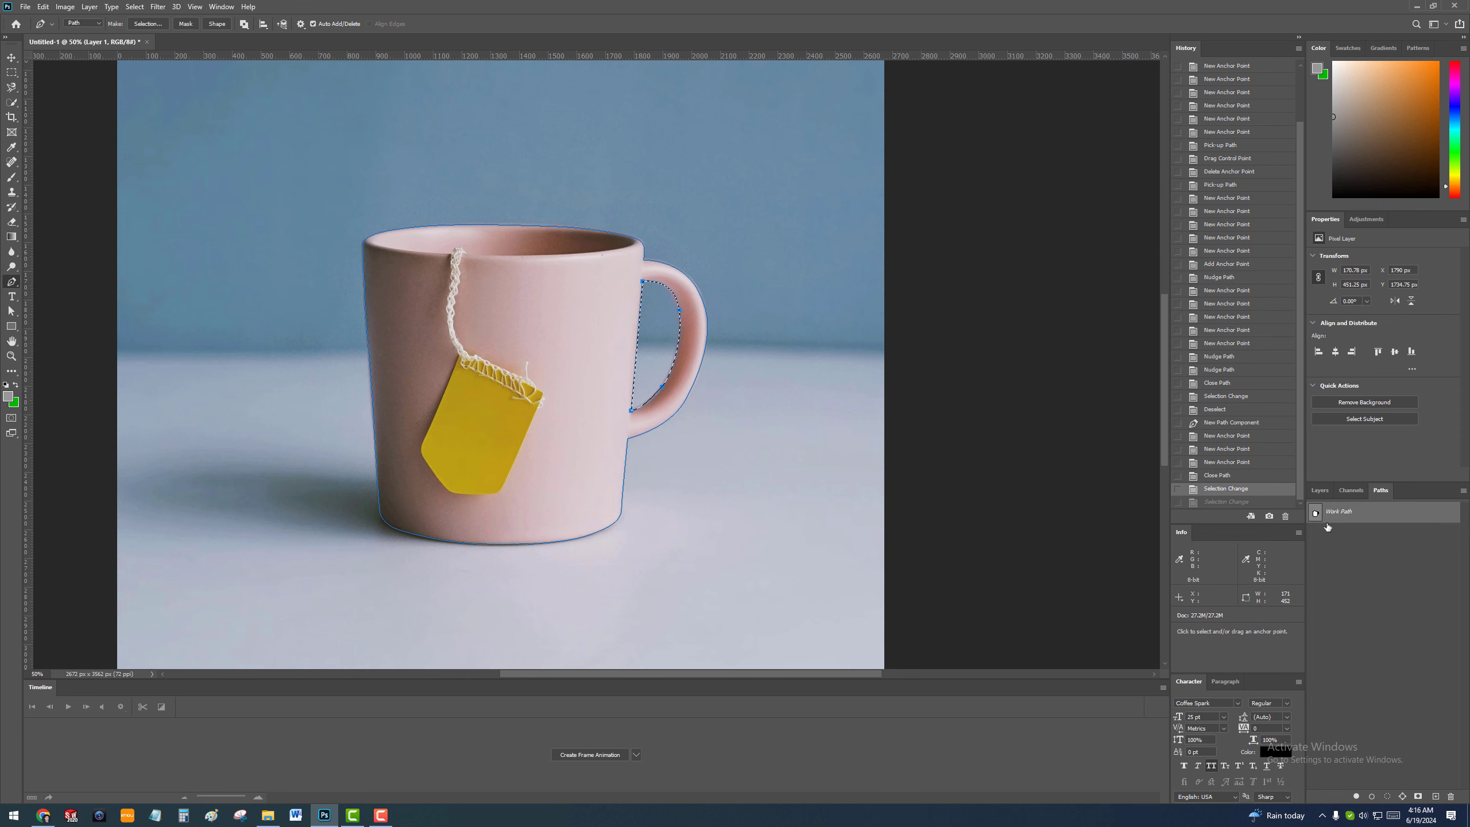
key("ctrl")
left_click(1316, 514, "ctrl")
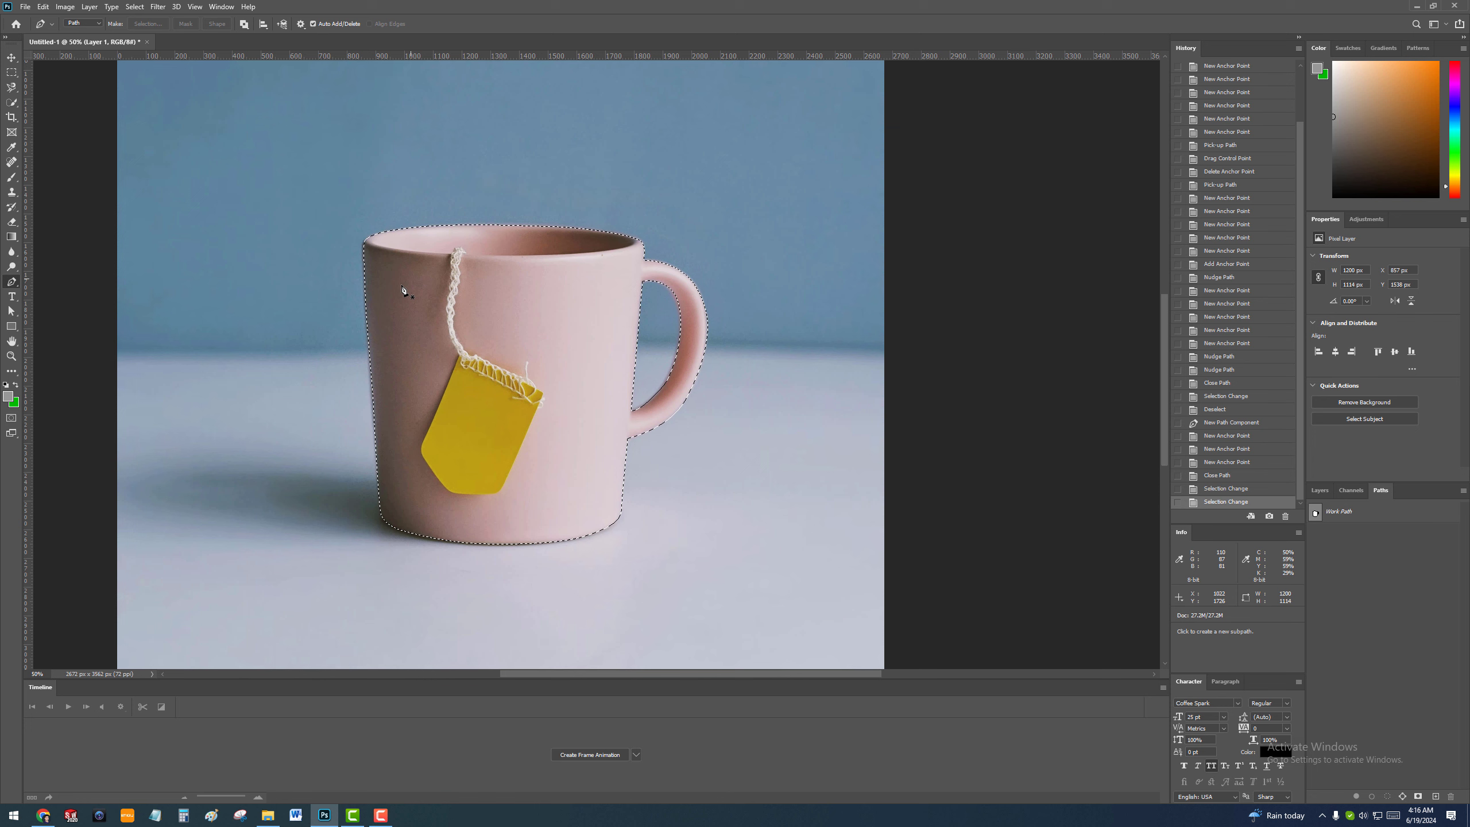
key("v")
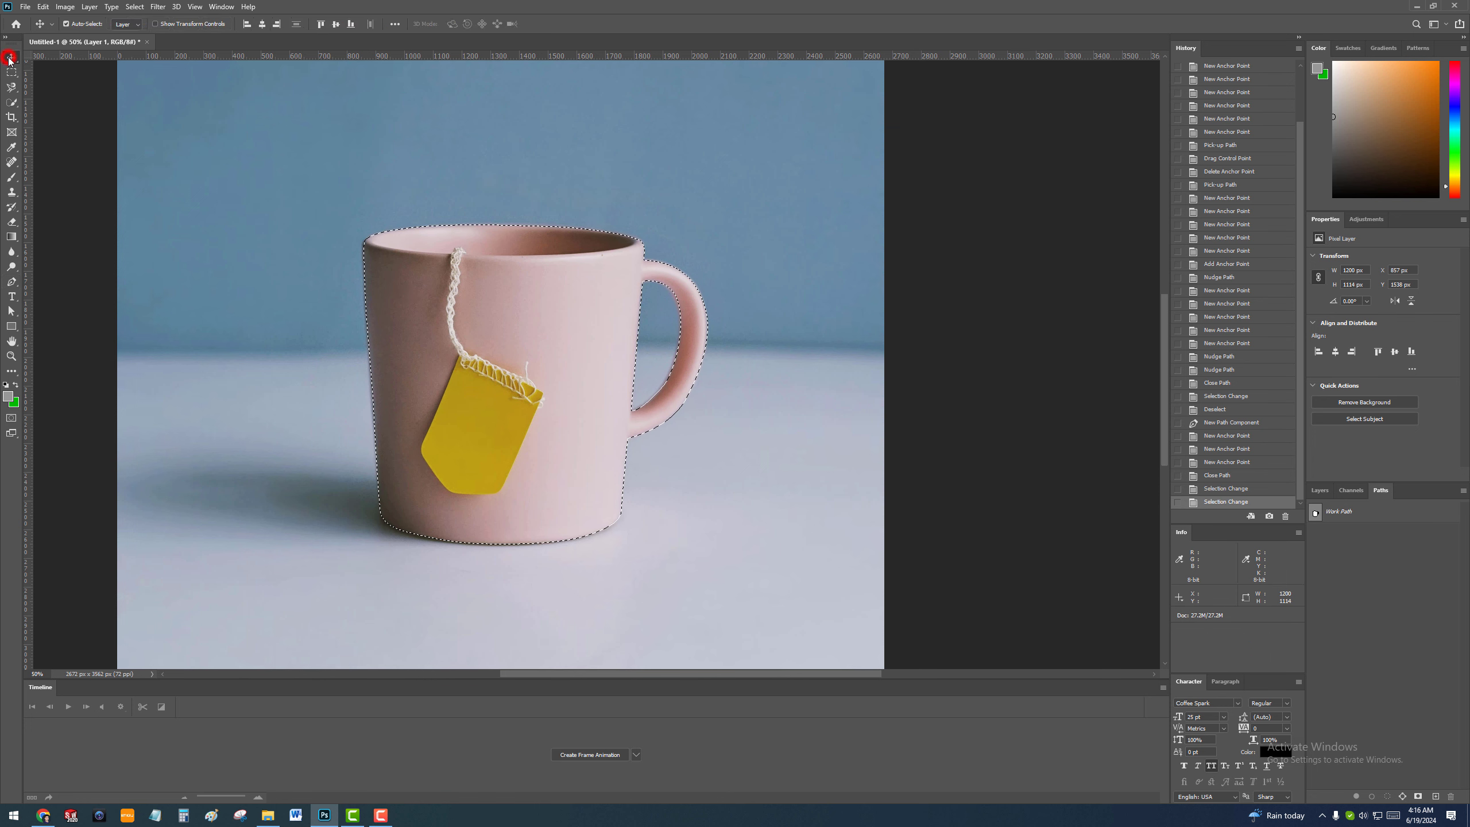
left_click(1320, 489)
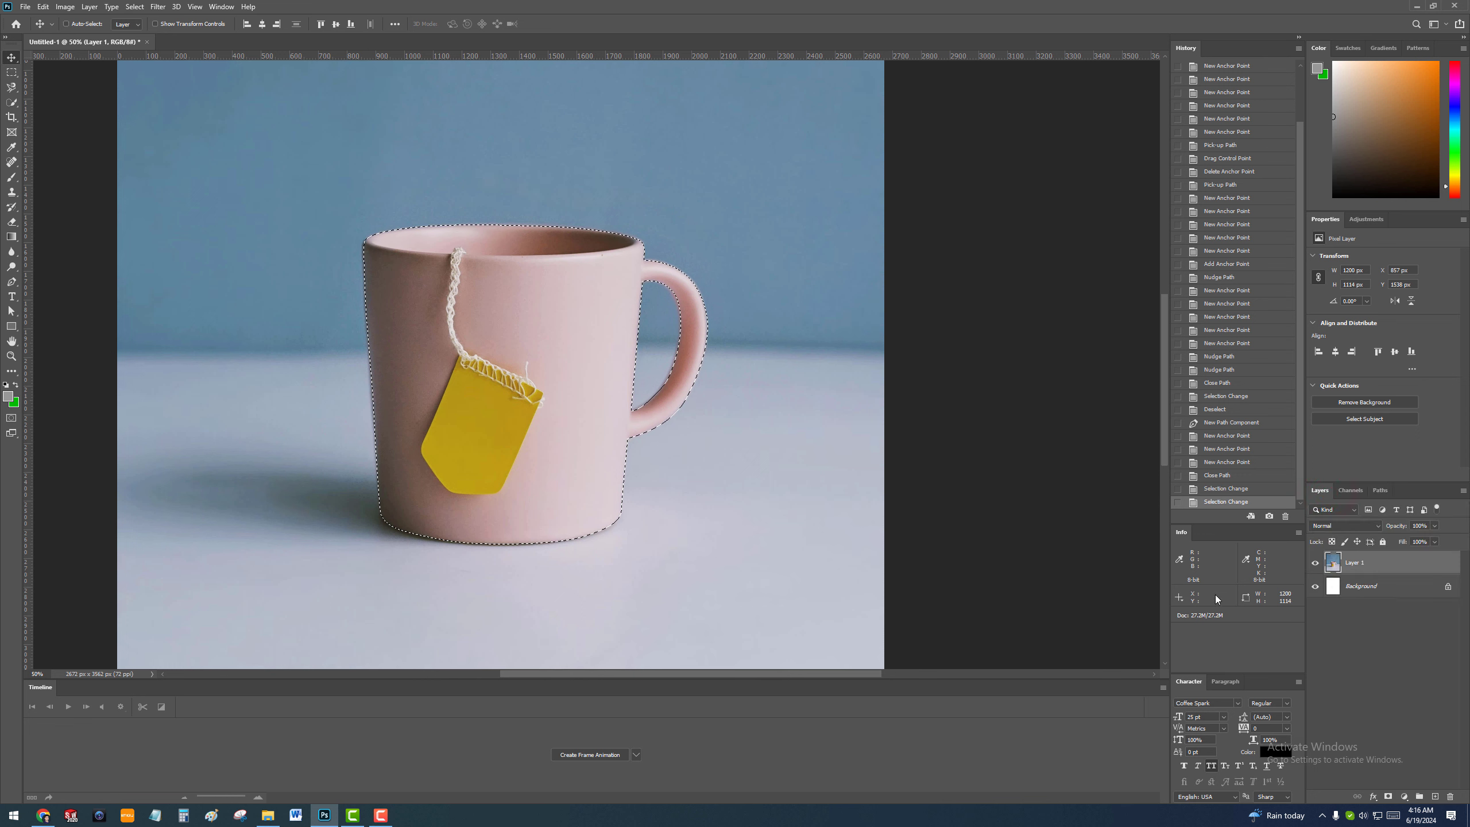
key("ctrl+j")
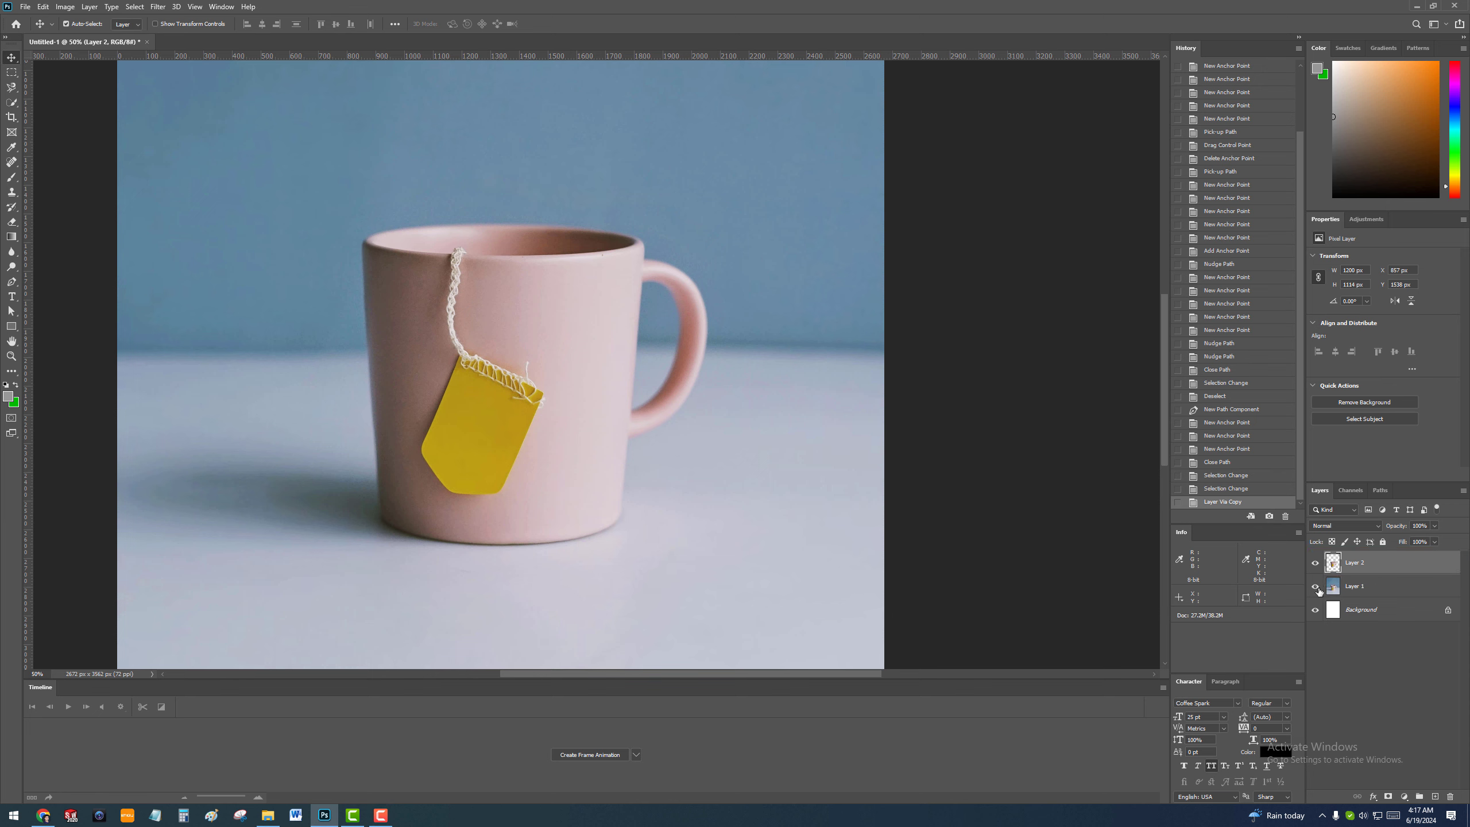
Hide Layer 1 and the Background layer to isolate the cut-out mug.
left_click(1315, 587)
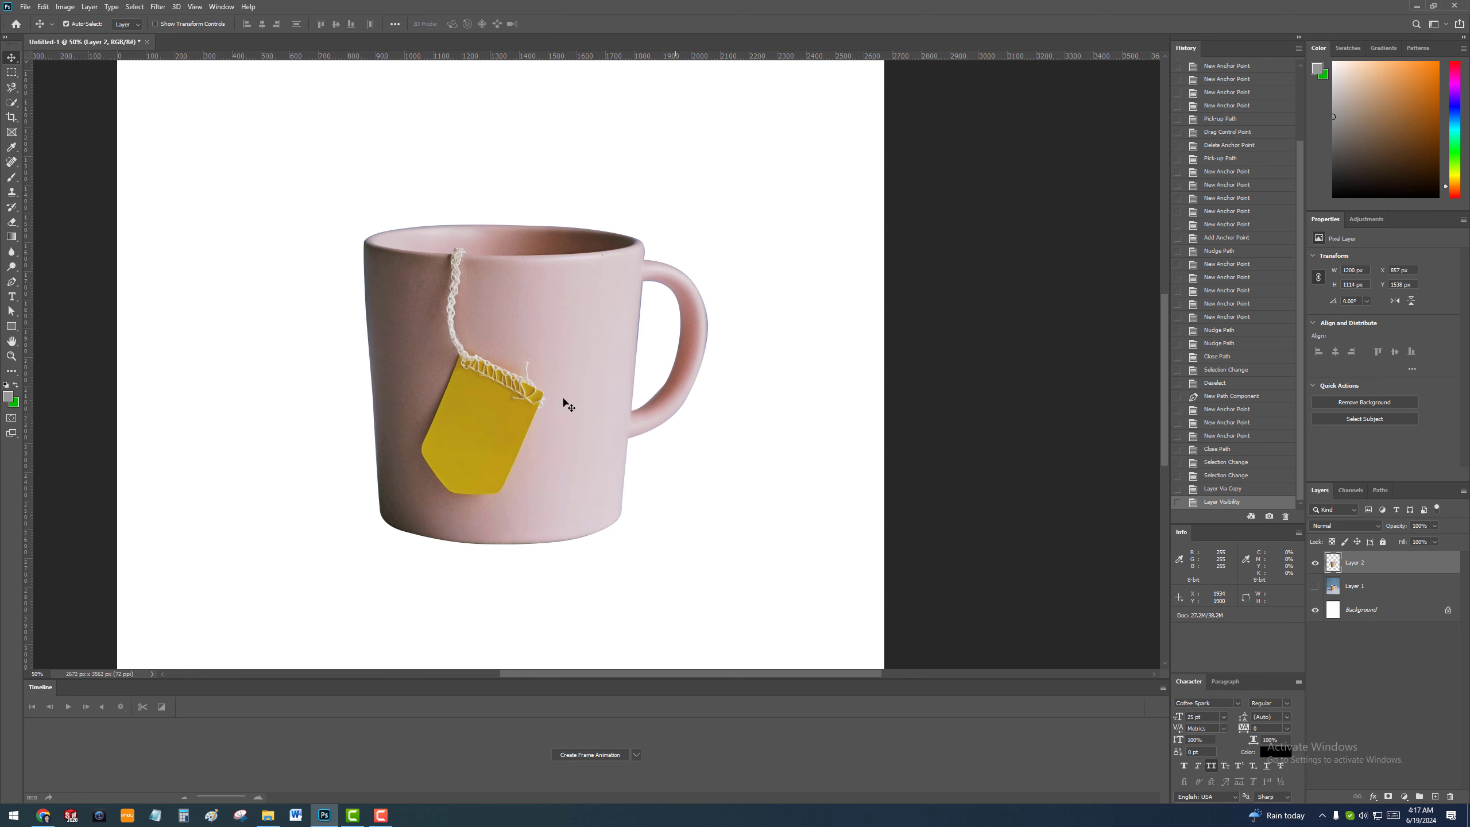
left_click(1315, 610)
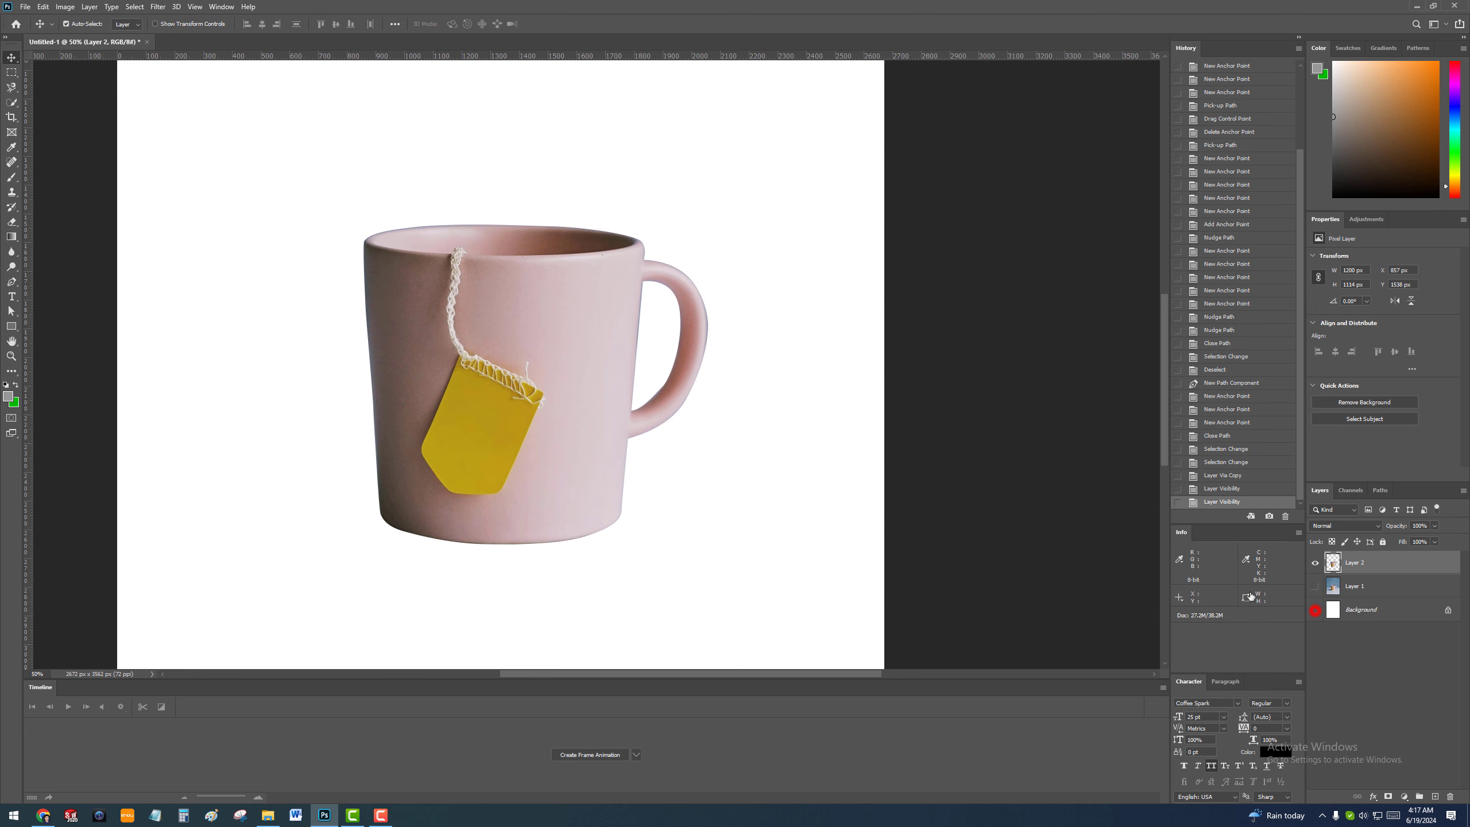
key("ctrl+minus")
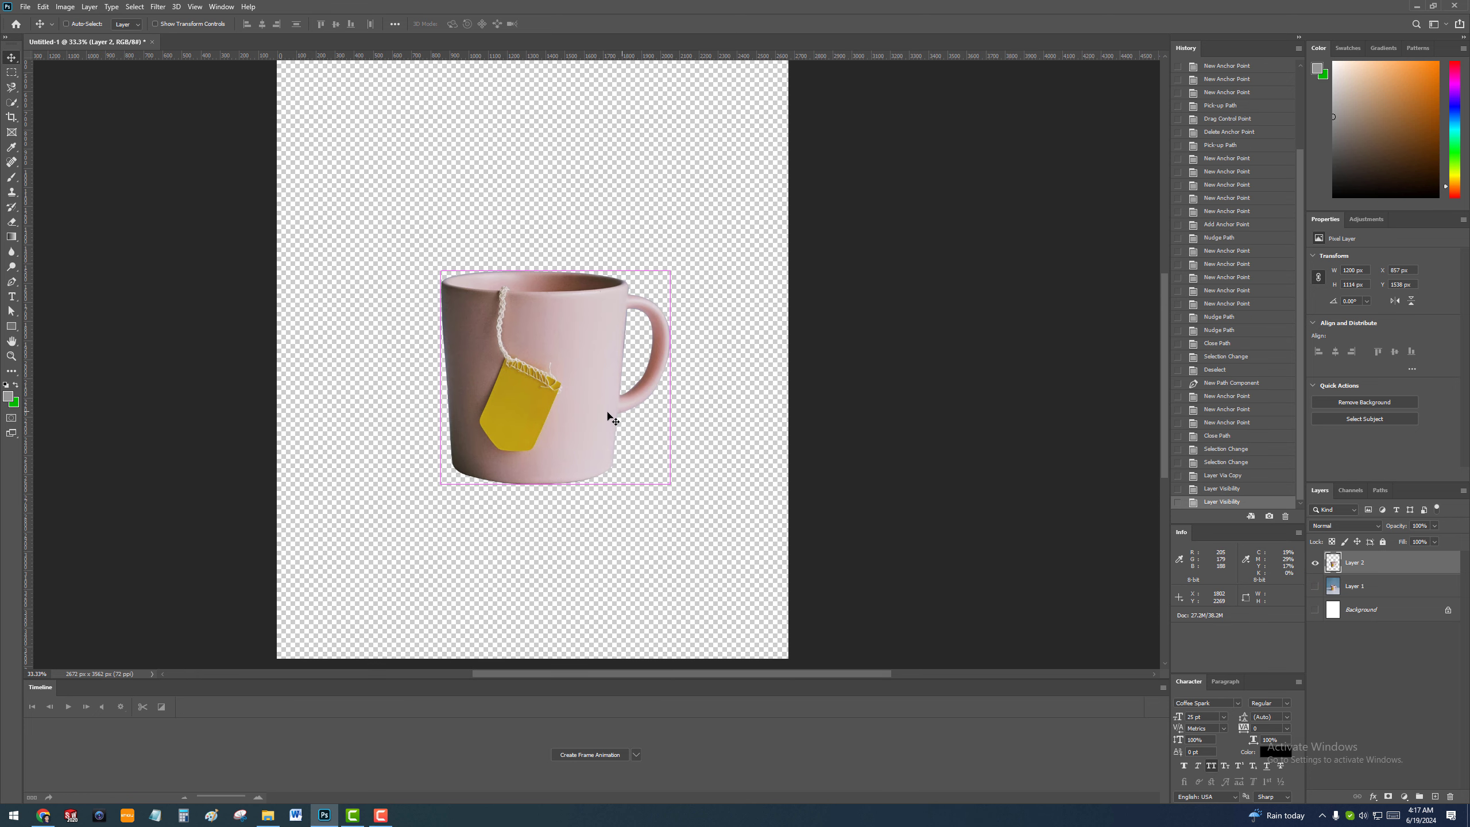
Add a new layer directly above Layer 1 and fill it with dark grey (RGB 34, 34, 34) using the Paint Bucket tool.
left_click(1370, 588)
left_click(1436, 797)
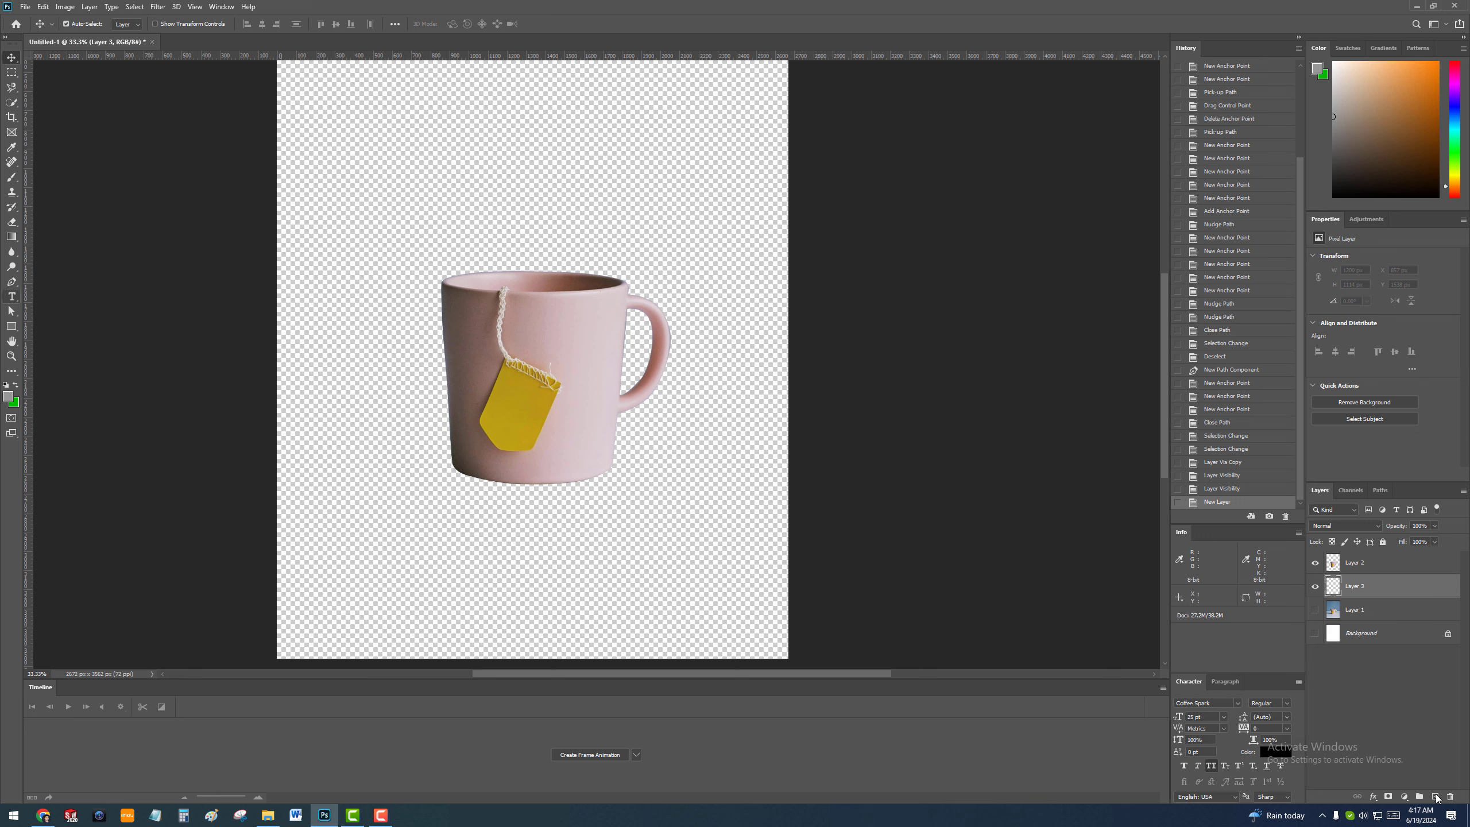
left_click(13, 237)
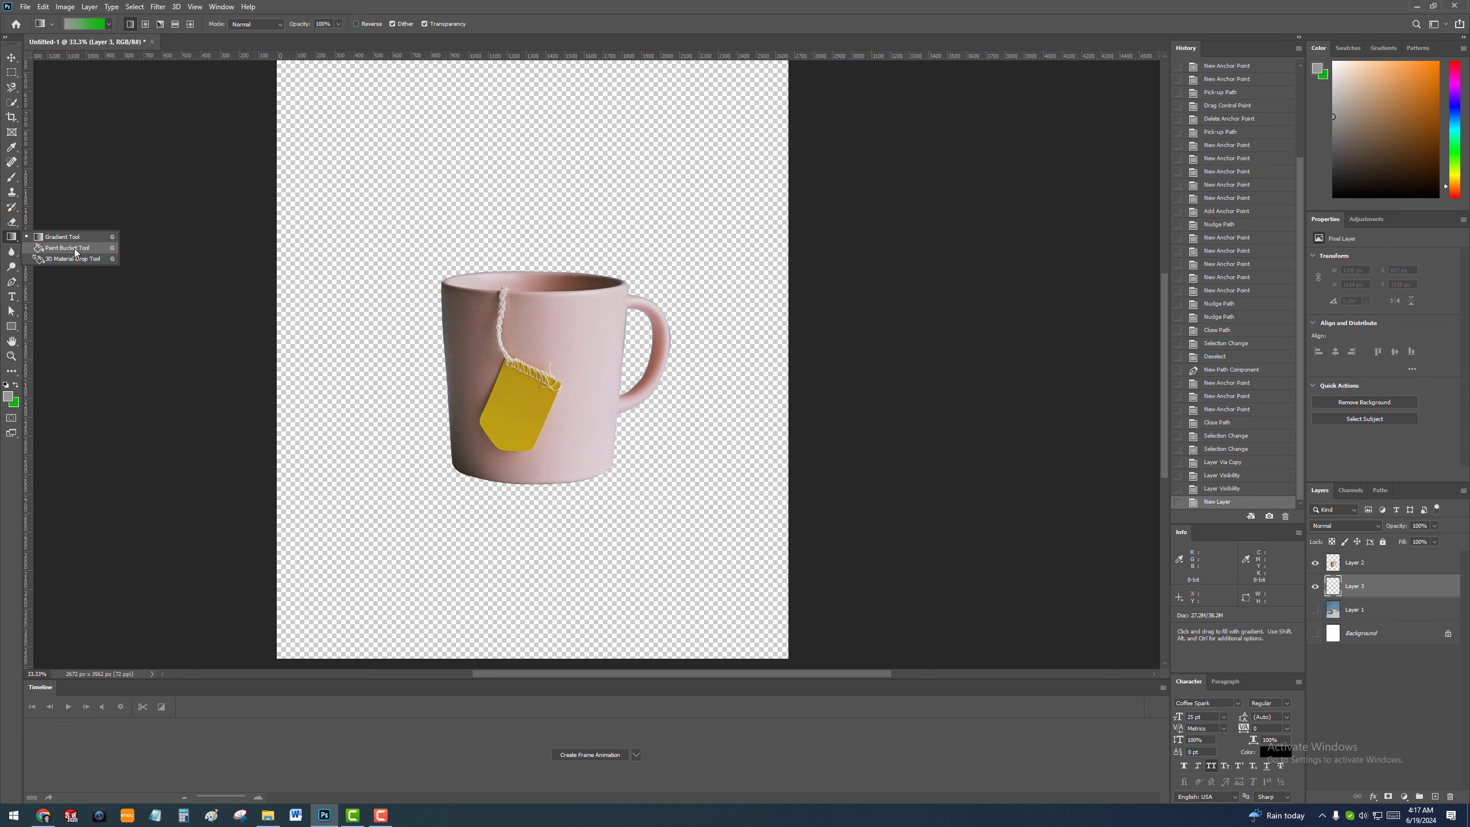
left_click(76, 250)
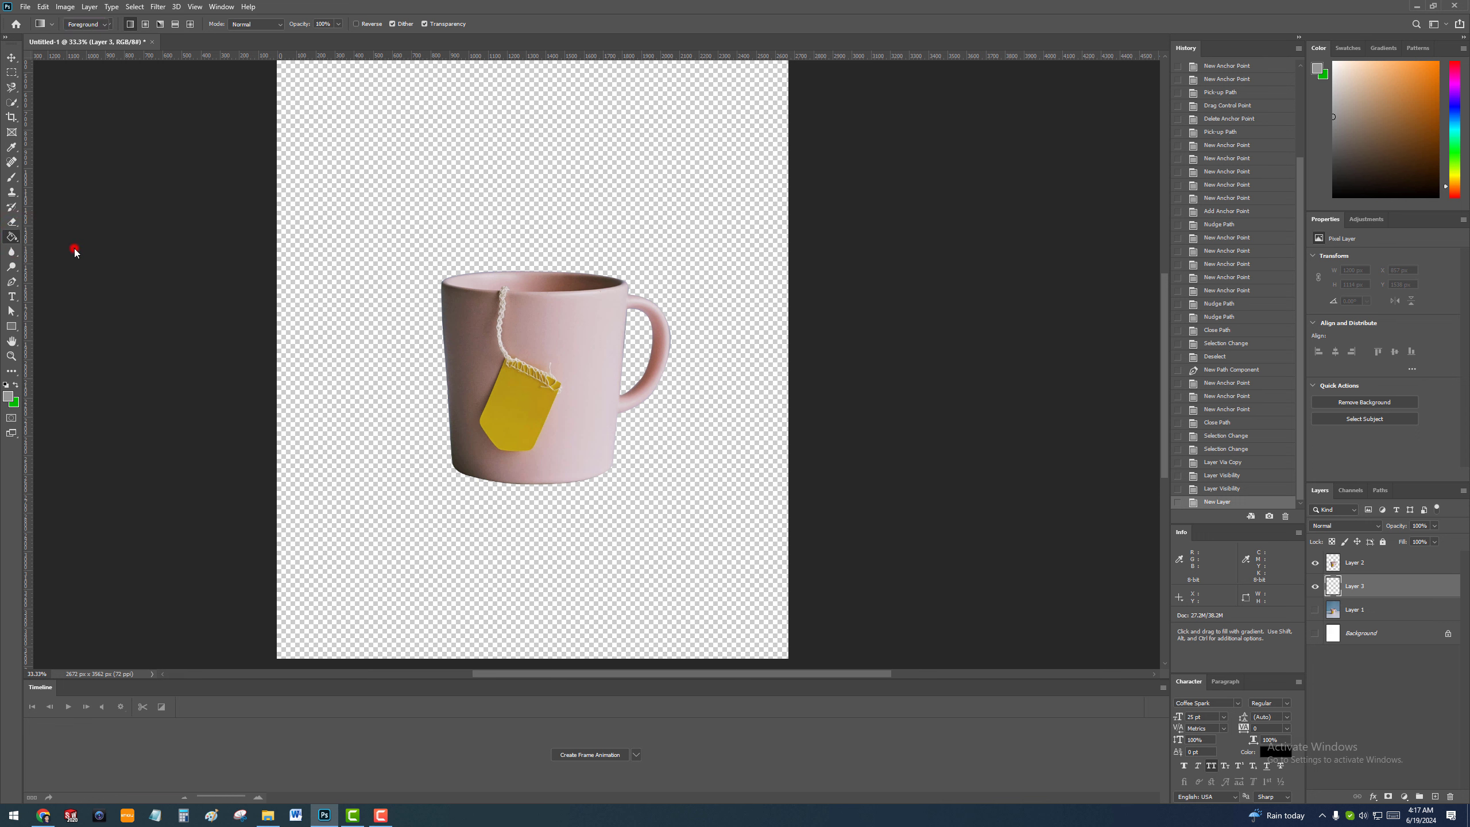
left_click(9, 400)
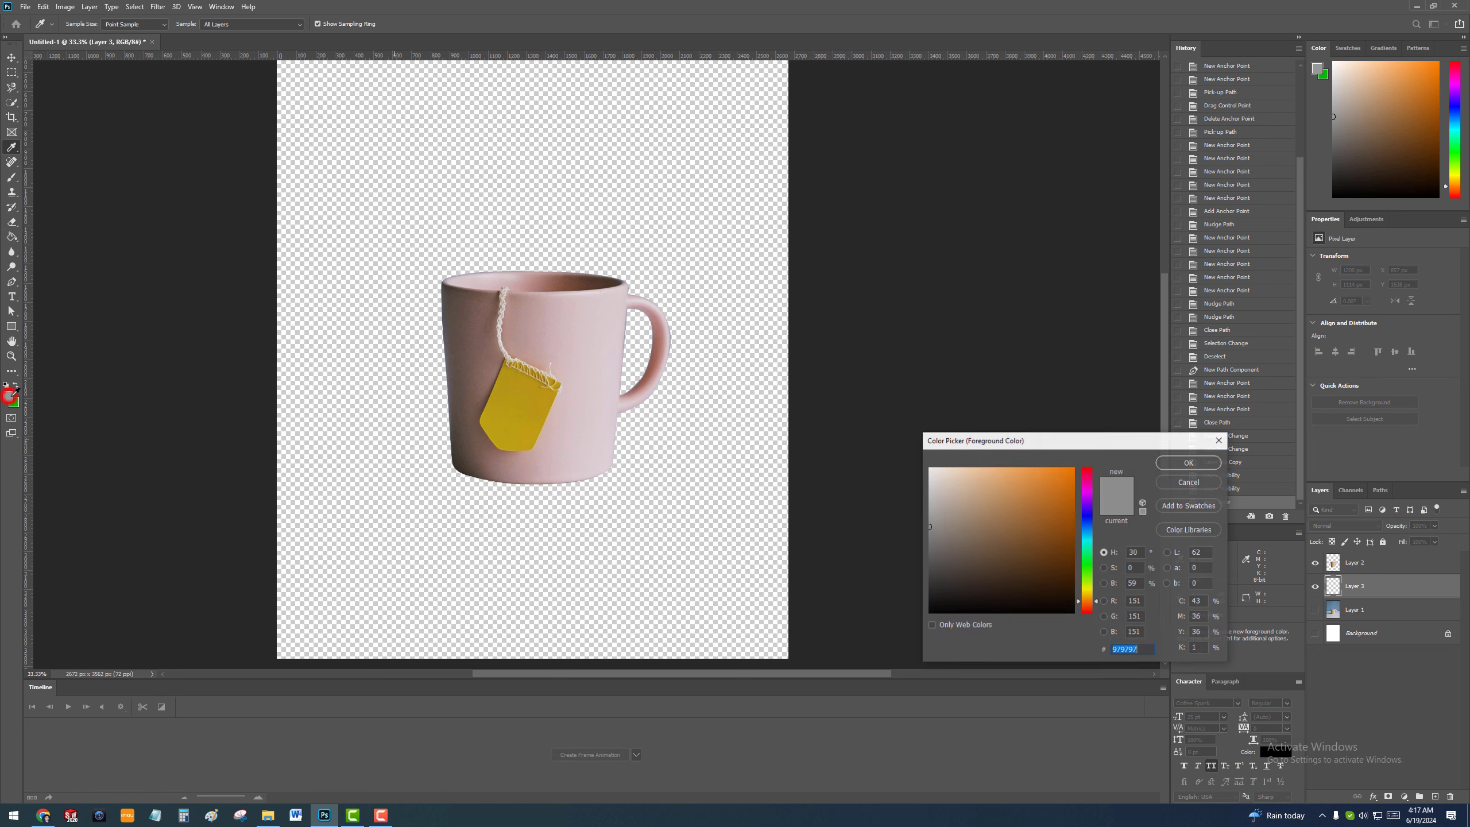
left_click(927, 563)
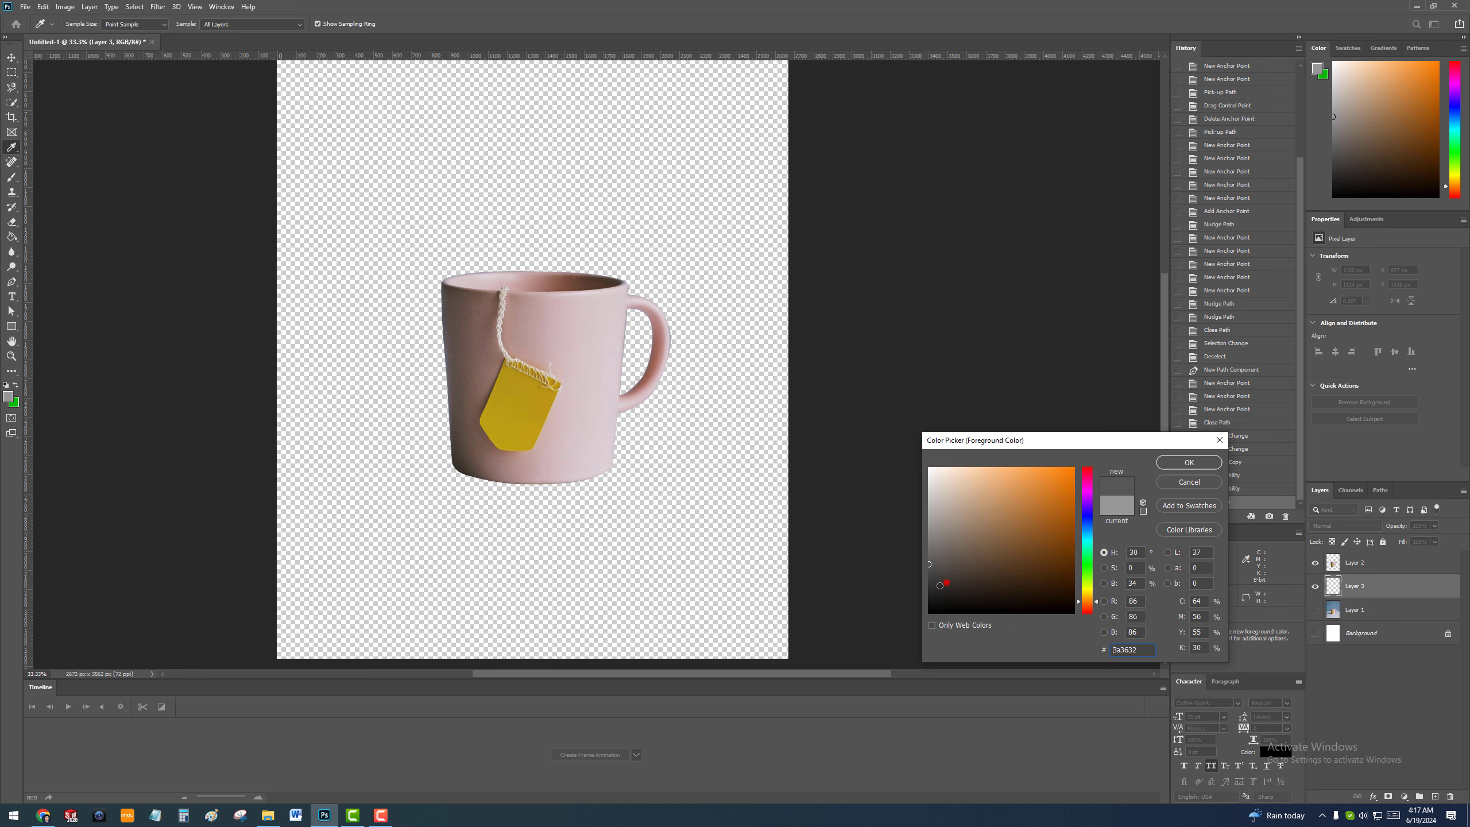
left_click(944, 586)
left_click(1177, 464)
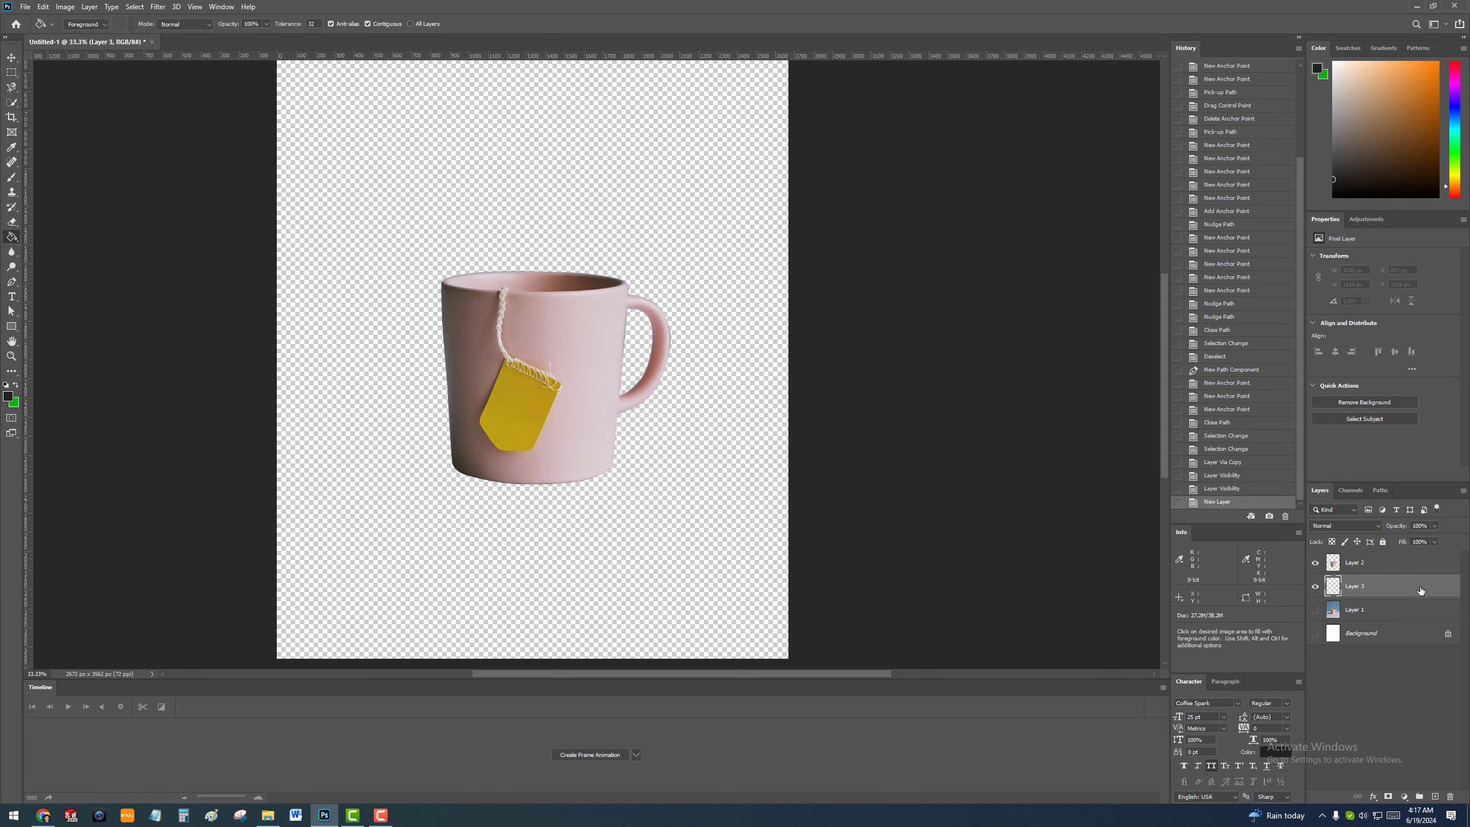
left_click(723, 347)
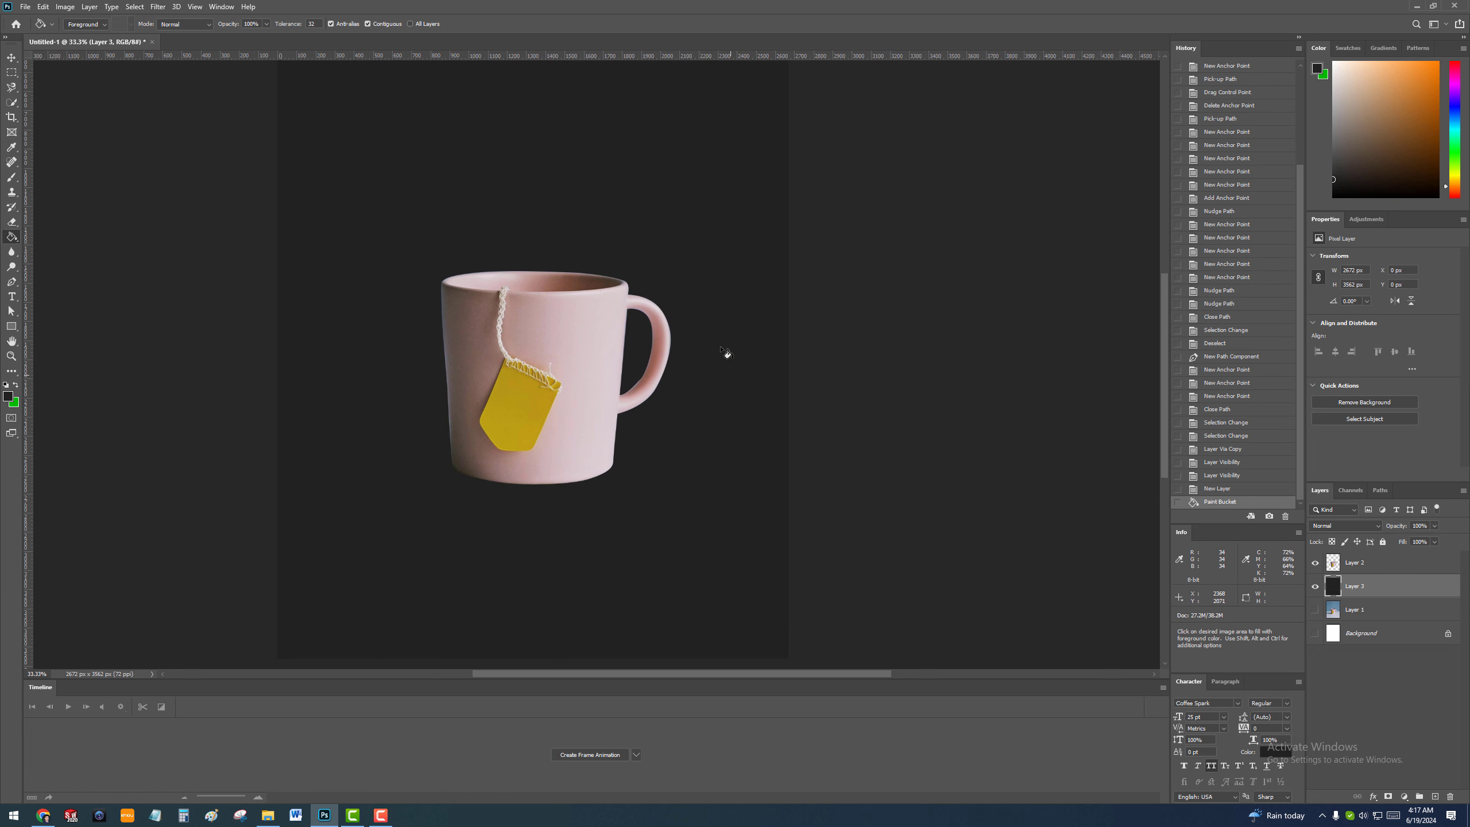